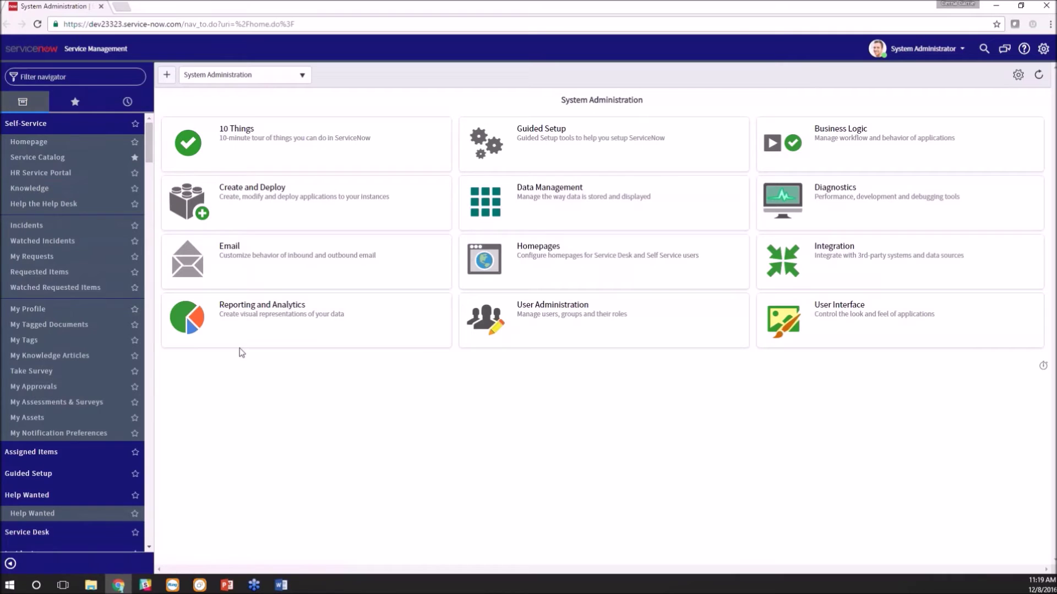
Open the test_user record from the favorites and bring its related lists into view
{"action": "left_click", "coordinate": [74, 106]}
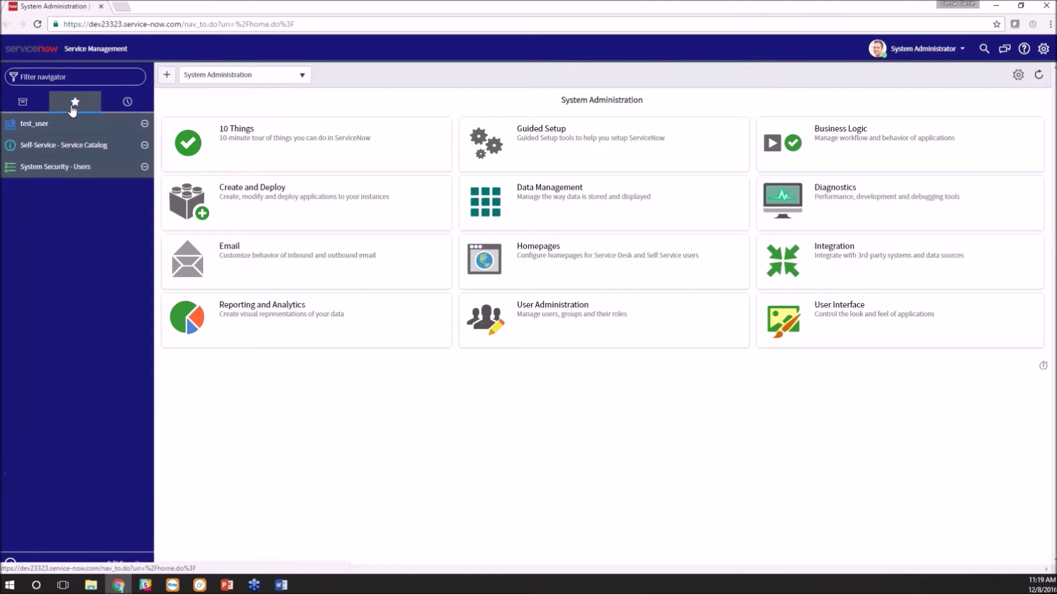
{"action": "left_click", "coordinate": [25, 124]}
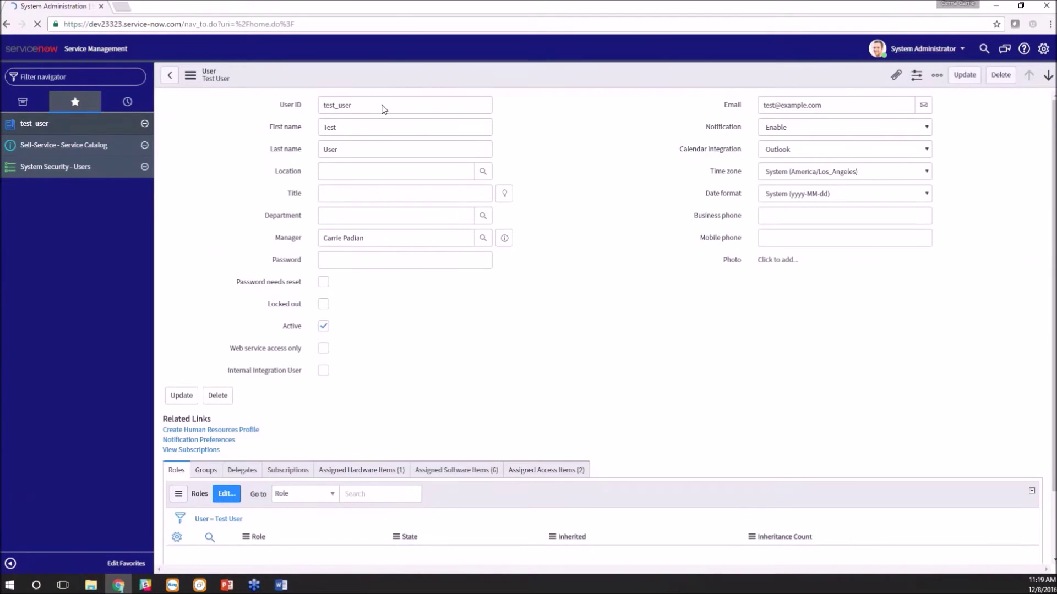
{"action": "scroll", "coordinate": [624, 281], "scroll_direction": "down", "scroll_amount": 1}
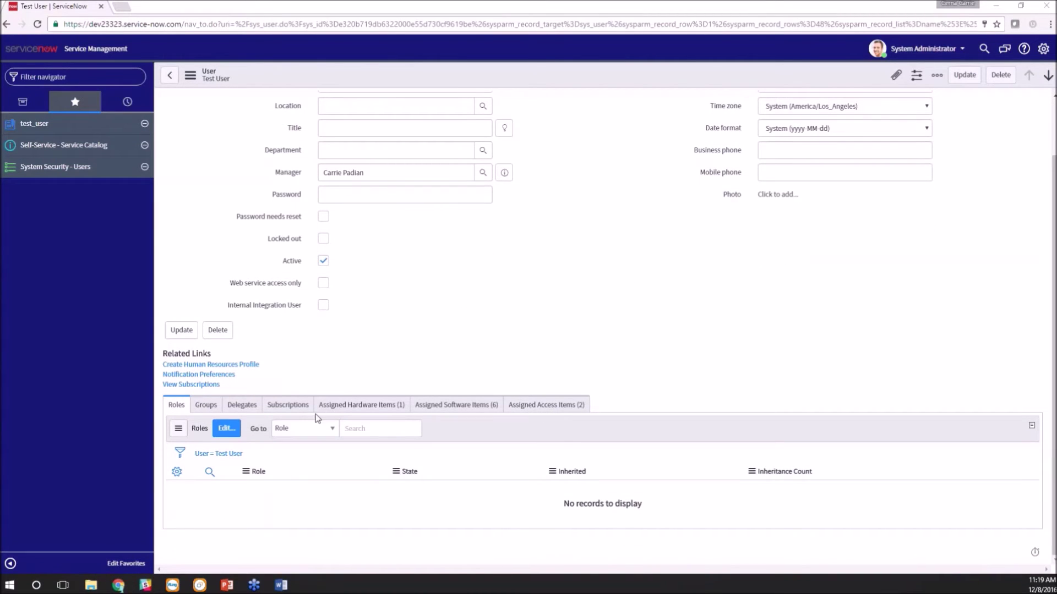
Examine the hardware, software and access items assigned to the test user
{"action": "left_click", "coordinate": [366, 407]}
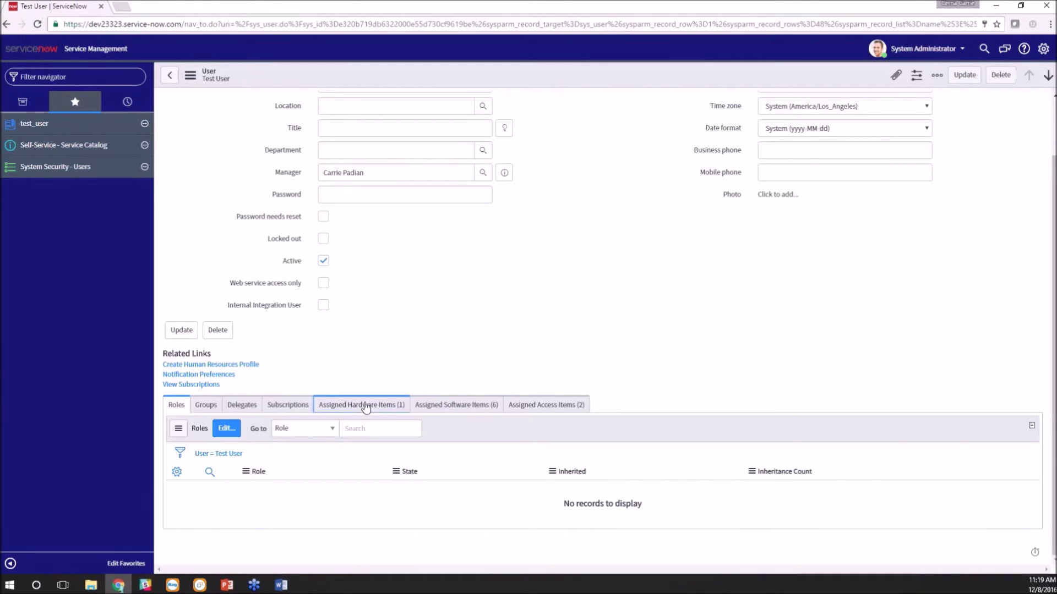
{"action": "left_click", "coordinate": [522, 411]}
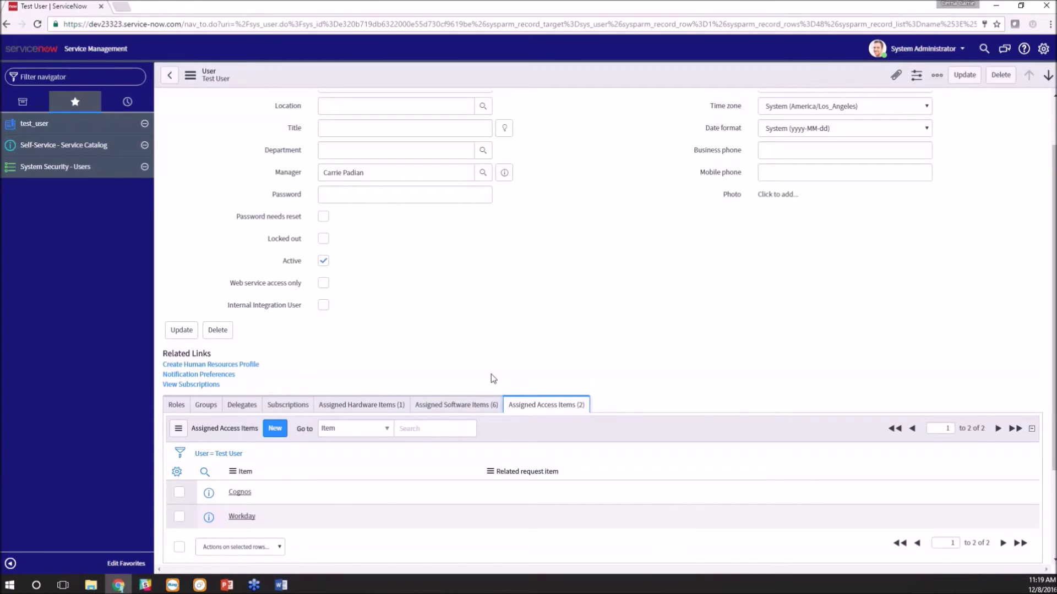
{"action": "left_click", "coordinate": [381, 406]}
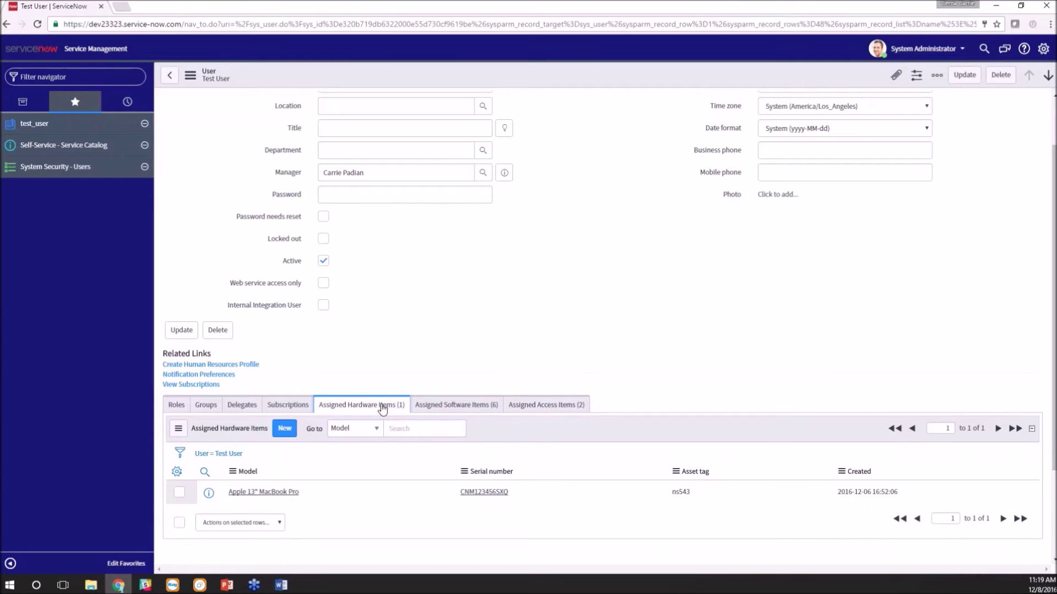
{"action": "left_click", "coordinate": [462, 407]}
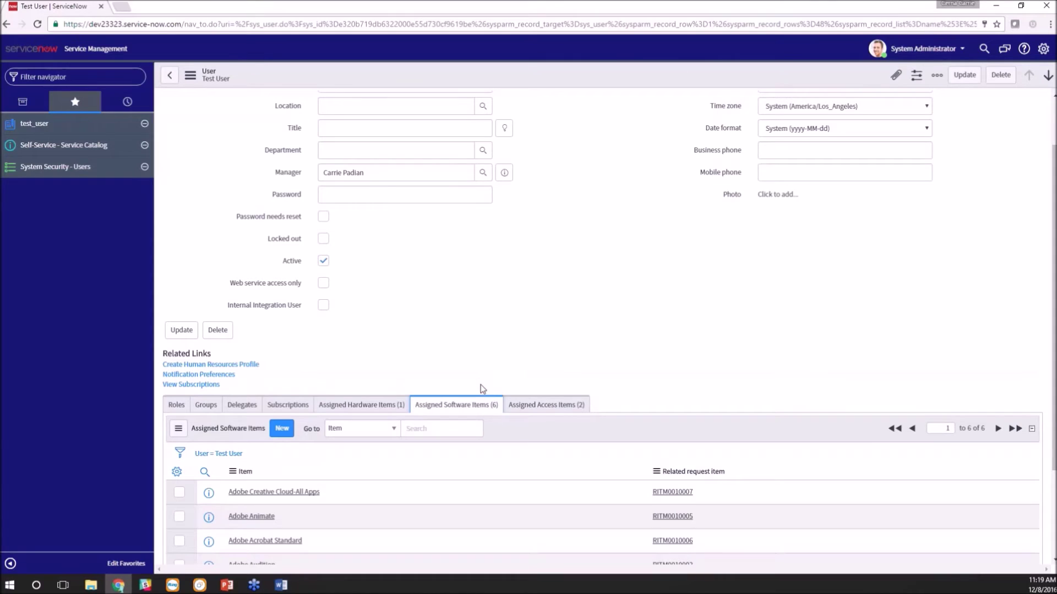
{"action": "left_click", "coordinate": [540, 406]}
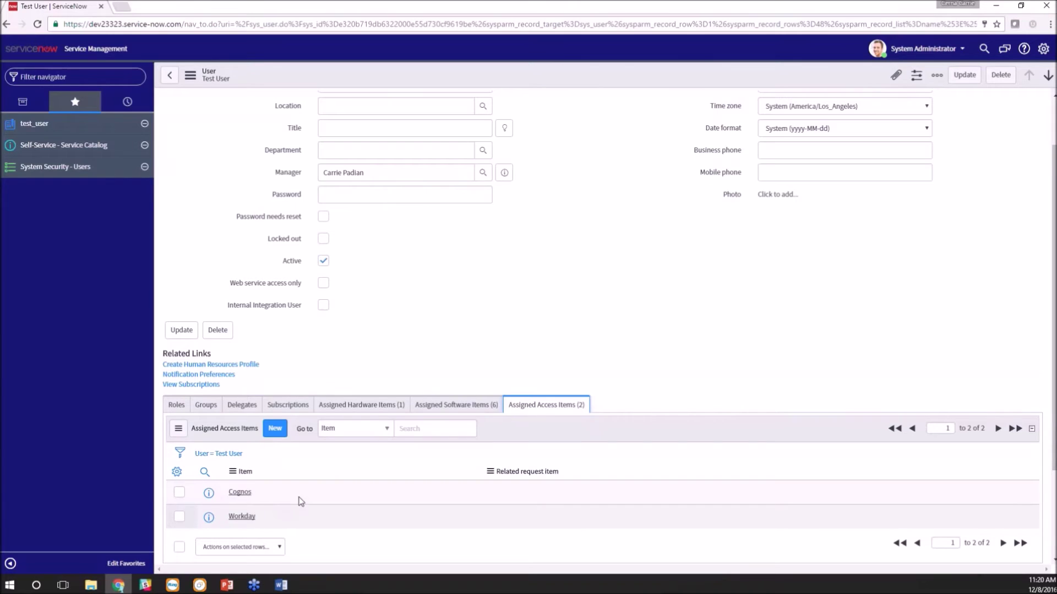
{"action": "left_click", "coordinate": [351, 405]}
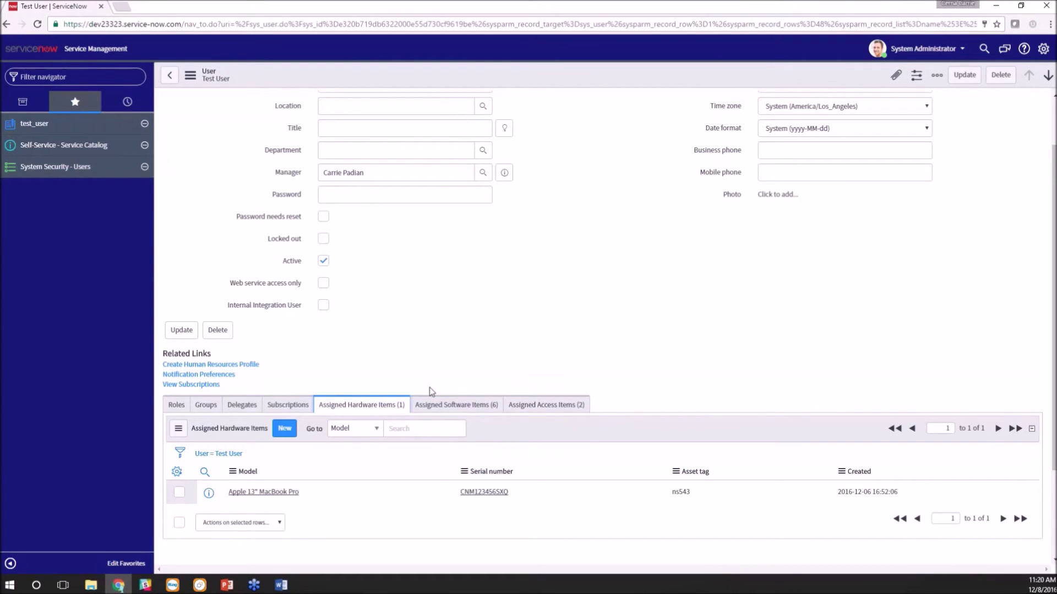
{"action": "left_click", "coordinate": [284, 428]}
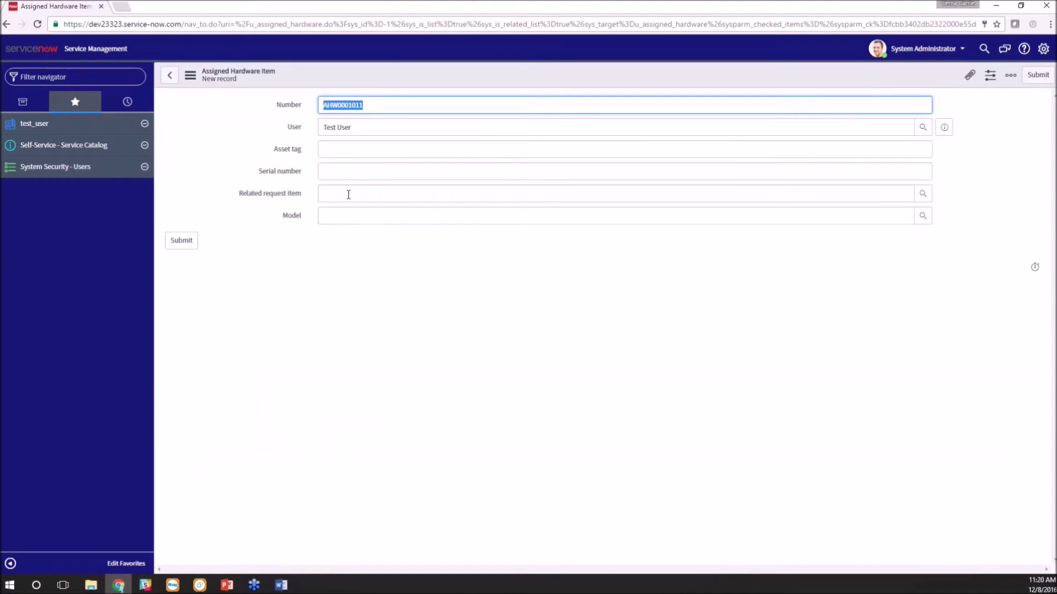
{"action": "left_click", "coordinate": [923, 194]}
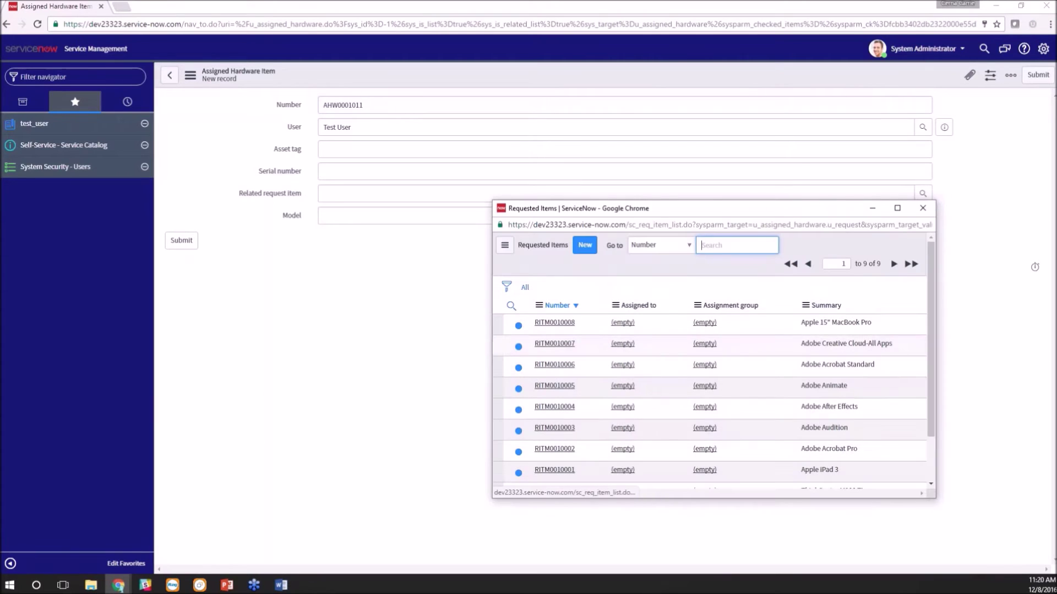
{"action": "left_click", "coordinate": [922, 208]}
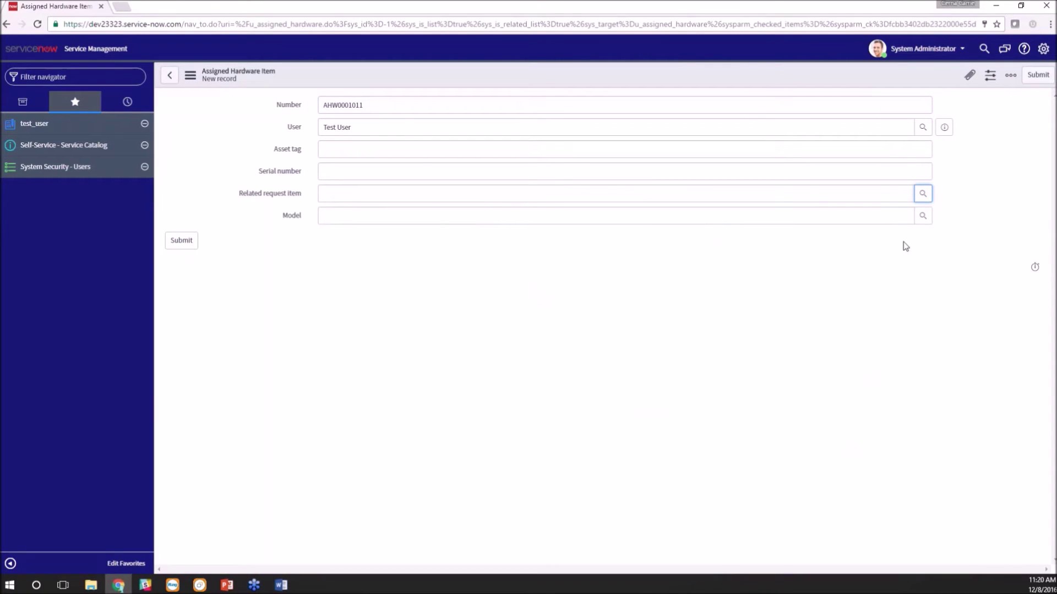
{"action": "left_click", "coordinate": [711, 214]}
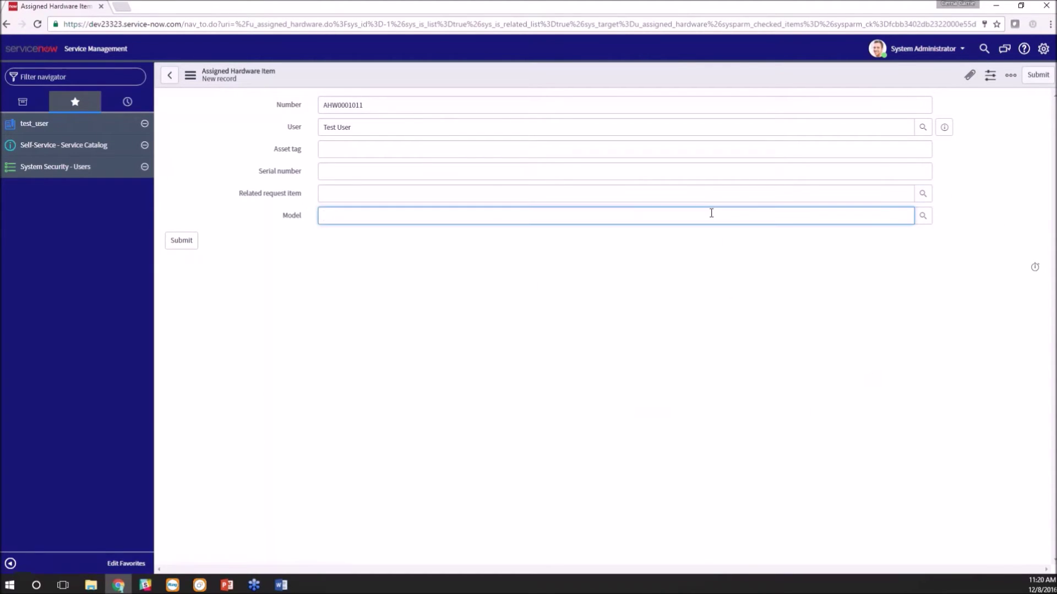
{"action": "type", "text": "Apple"}
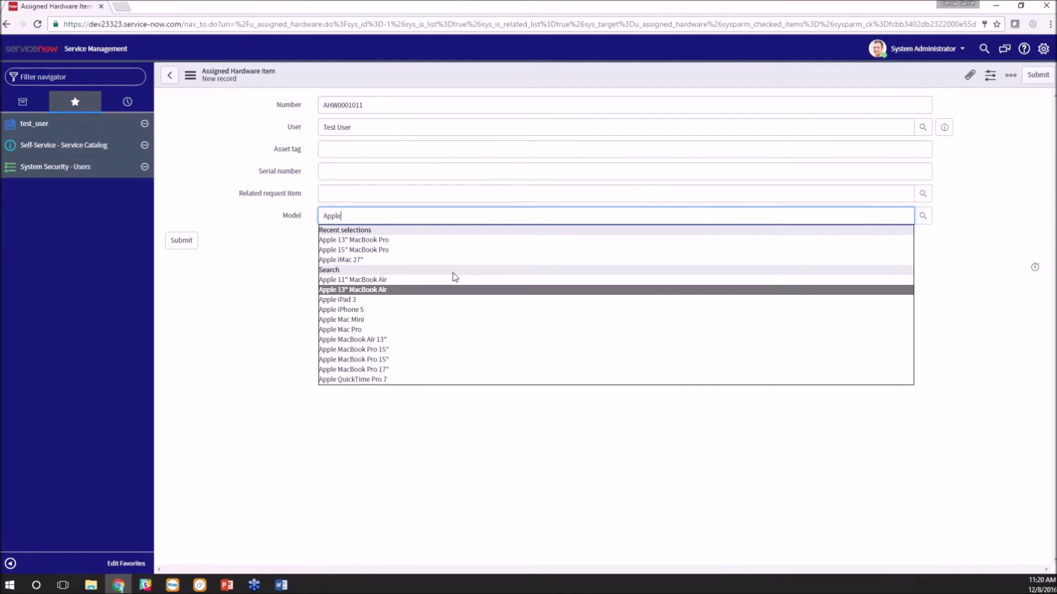
{"action": "left_click", "coordinate": [272, 232]}
{"action": "left_click", "coordinate": [170, 80]}
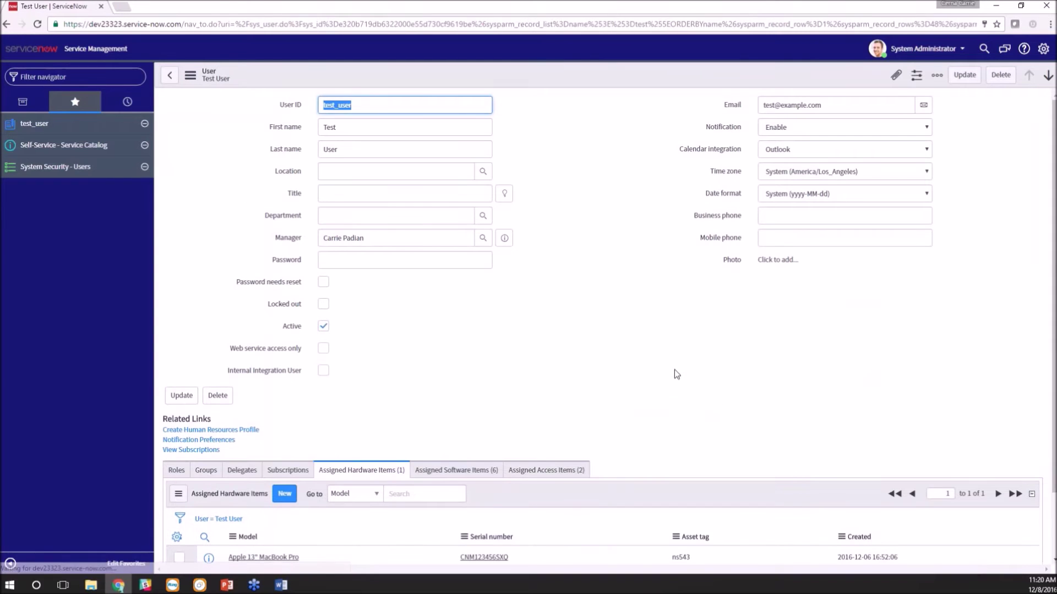
{"action": "scroll", "coordinate": [674, 368], "scroll_direction": "down", "scroll_amount": 2}
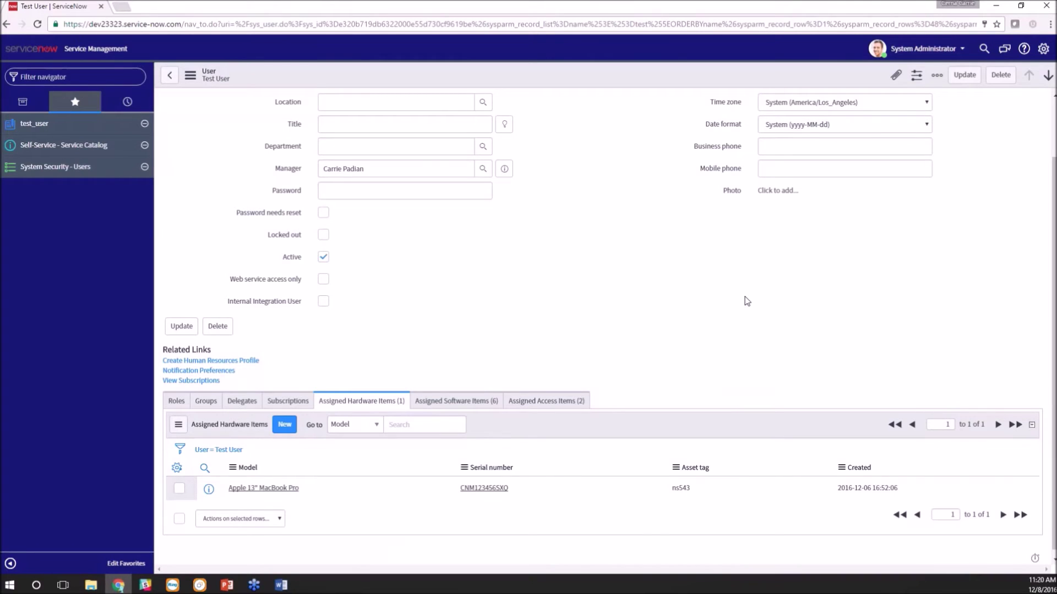
{"action": "left_click", "coordinate": [284, 424]}
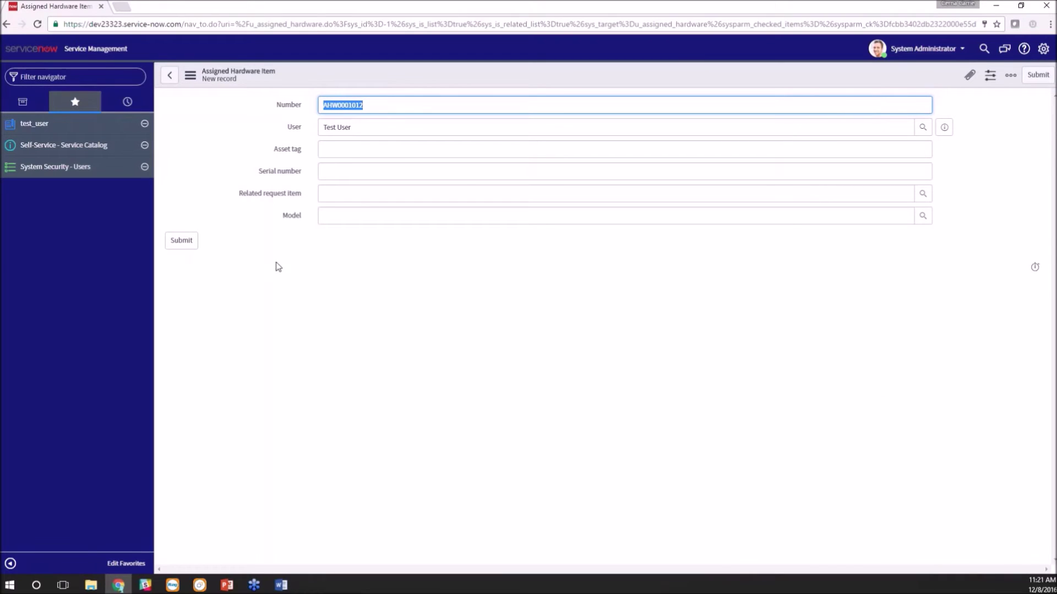
{"action": "left_click", "coordinate": [171, 77]}
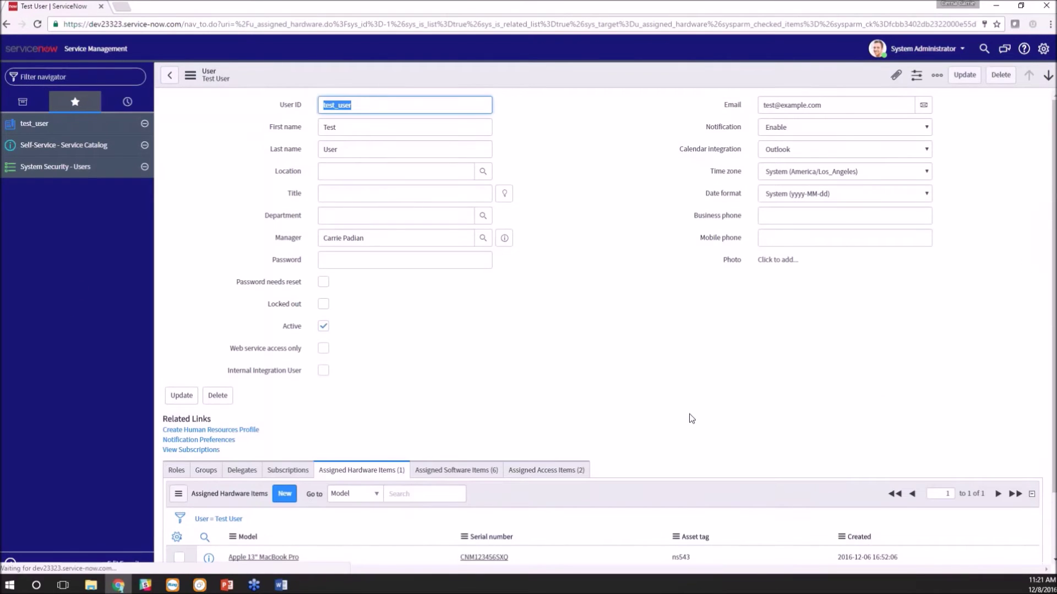
{"action": "scroll", "coordinate": [682, 415], "scroll_direction": "down", "scroll_amount": 1}
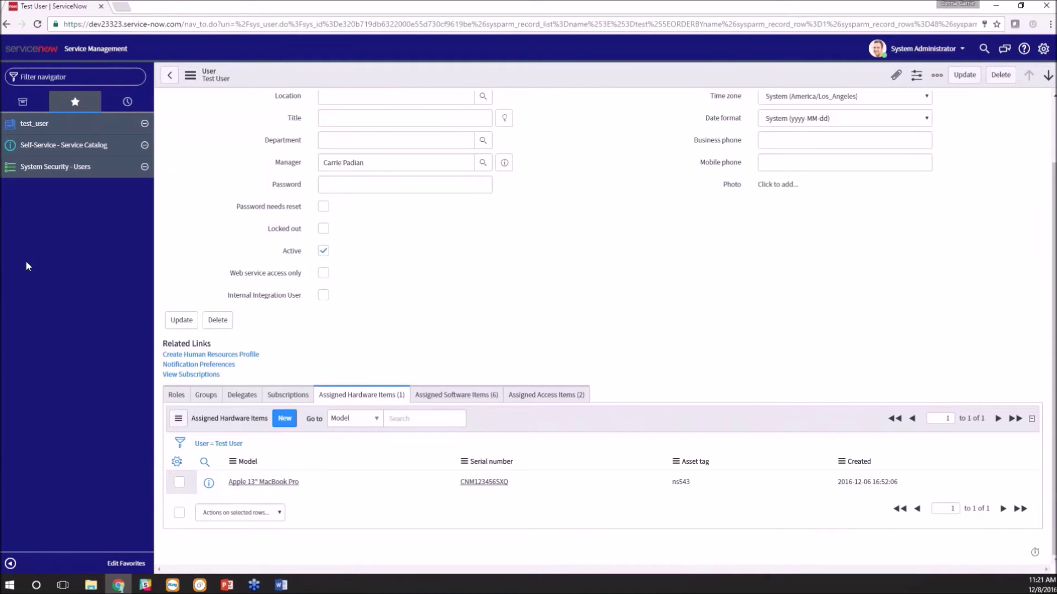
Order an Apple 15" MacBook Pro from the Service Catalog, requested for the test user at the Baltimore location
{"action": "left_click", "coordinate": [81, 144]}
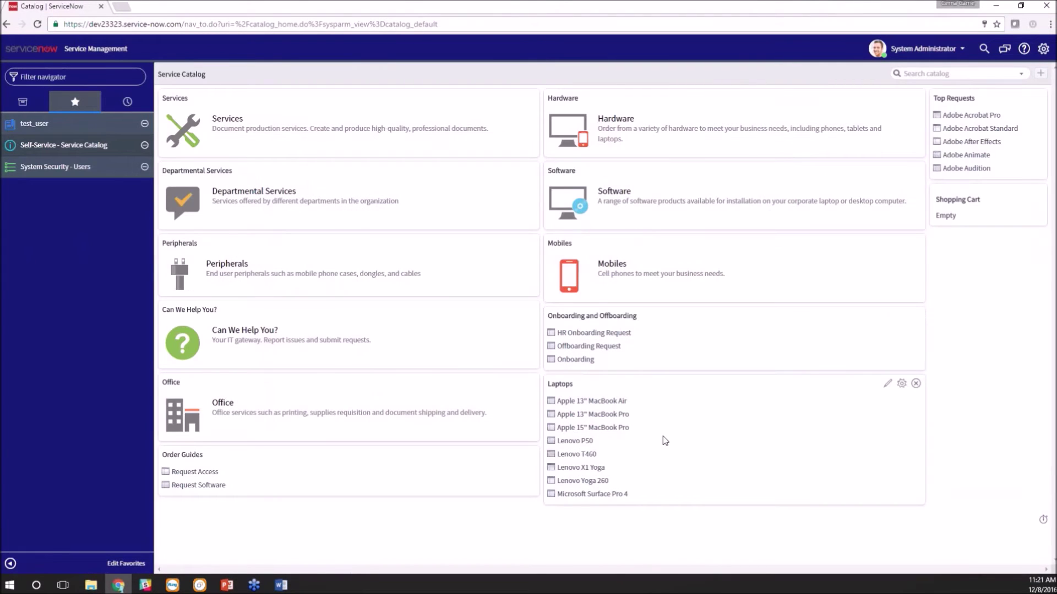
{"action": "left_click", "coordinate": [572, 429]}
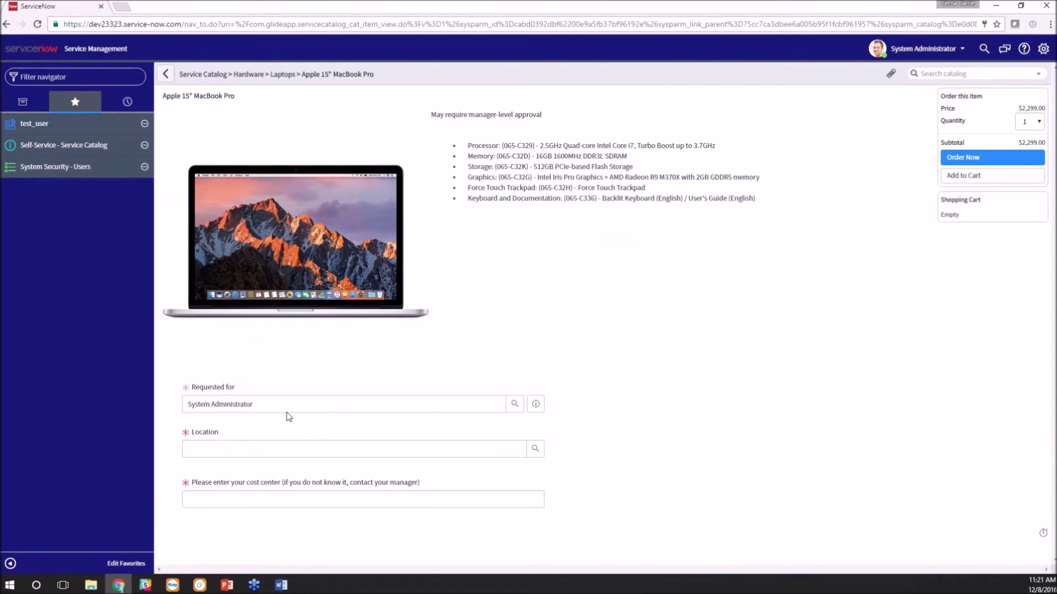
{"action": "type", "text": "Test User"}
{"action": "left_click", "coordinate": [414, 450]}
{"action": "left_click", "coordinate": [535, 449]}
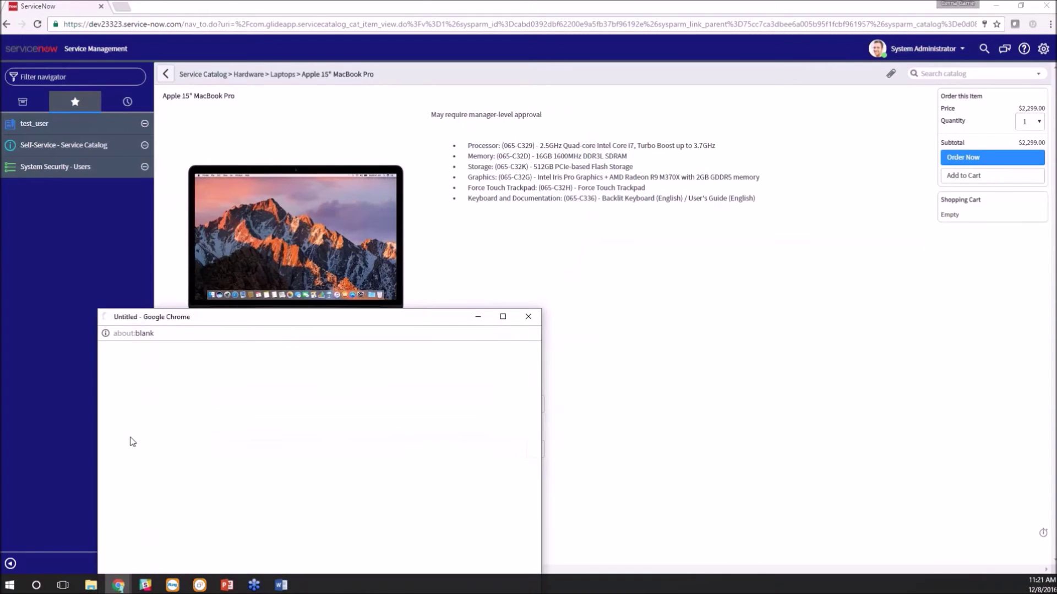
{"action": "left_click", "coordinate": [177, 433]}
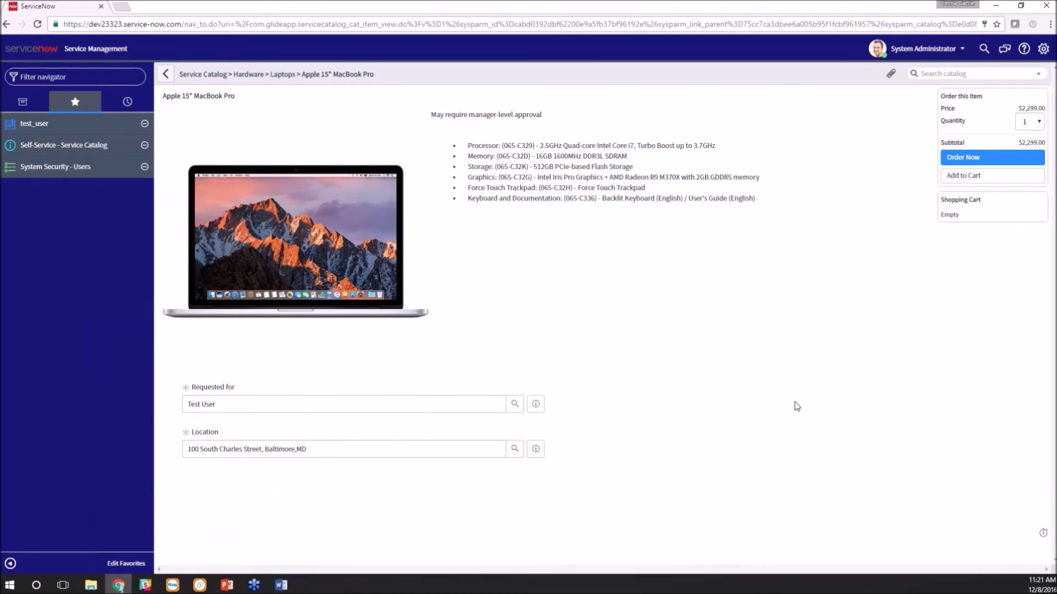
{"action": "left_click", "coordinate": [980, 159]}
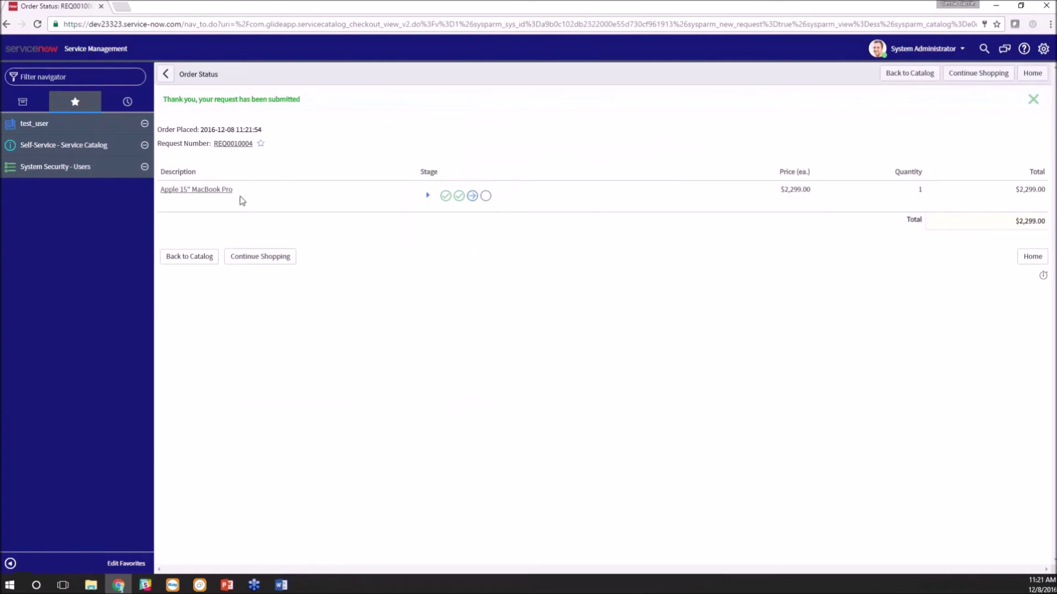
Open the ordered MacBook Pro's requested item and its hardware fulfillment catalog task
{"action": "left_click", "coordinate": [201, 189]}
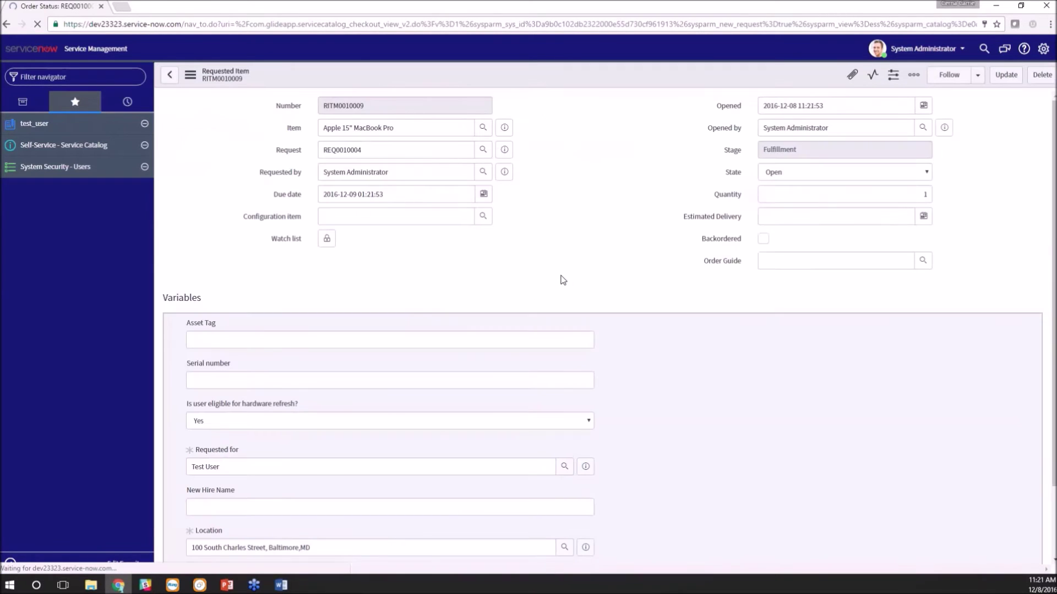
{"action": "scroll", "coordinate": [540, 314], "scroll_direction": "down", "scroll_amount": 7}
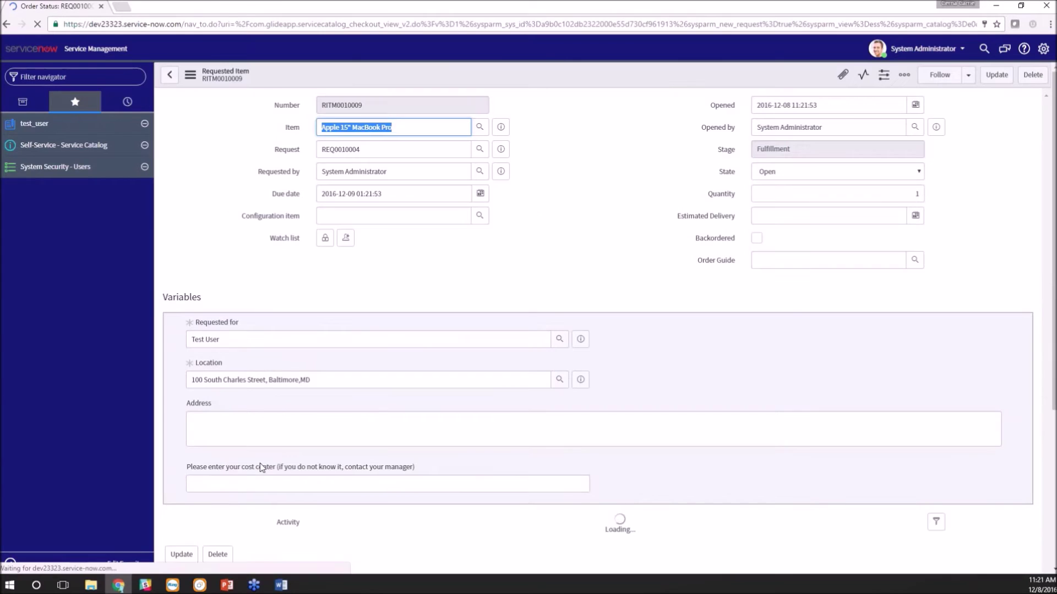
{"action": "scroll", "coordinate": [364, 355], "scroll_direction": "down", "scroll_amount": 1}
{"action": "scroll", "coordinate": [399, 410], "scroll_direction": "down", "scroll_amount": 5}
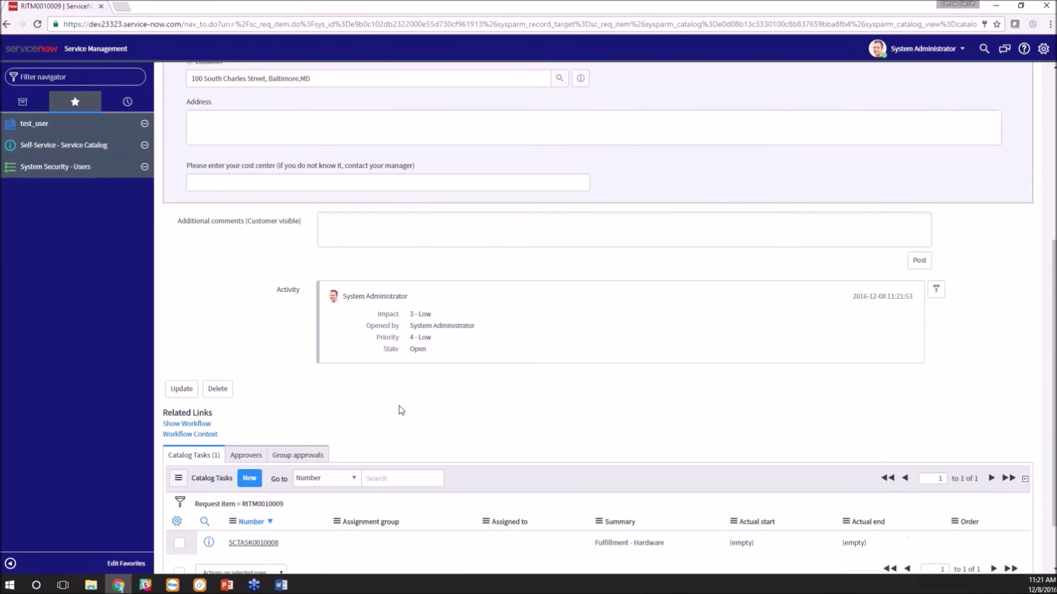
{"action": "left_click", "coordinate": [259, 475]}
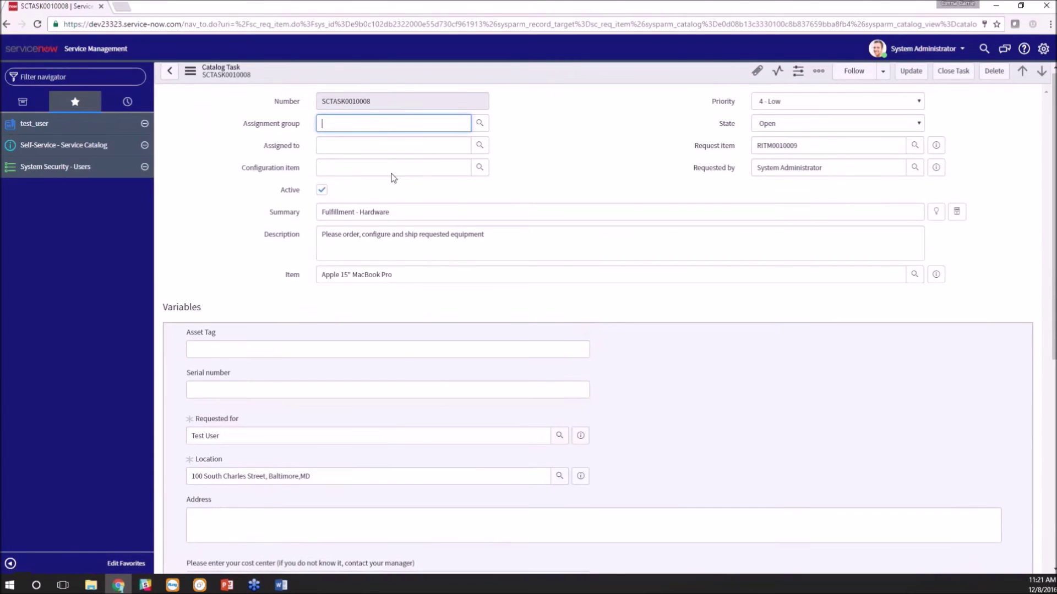
Enter asset tag 123 and serial number CM233456 in the catalog task's variables
{"action": "left_click", "coordinate": [499, 336]}
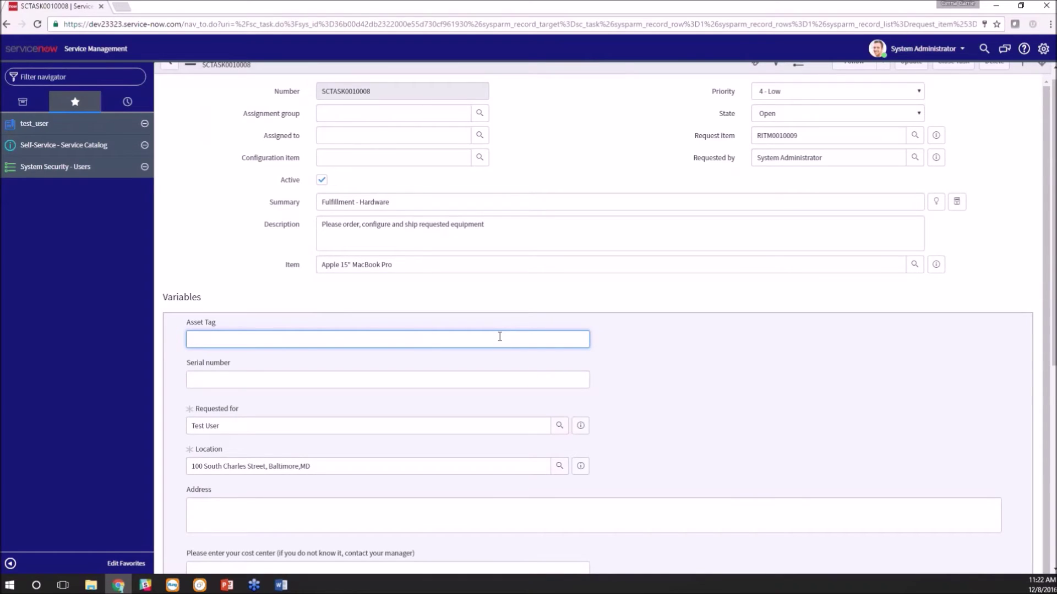
{"action": "key", "text": "Tab"}
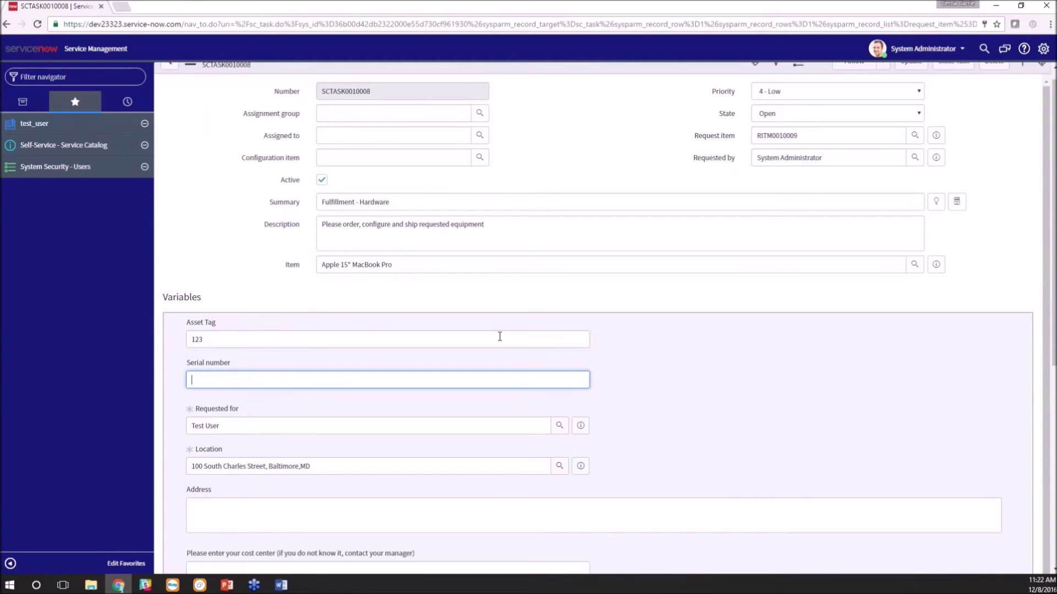
{"action": "type", "text": "CM233456"}
Set the catalog task's state to Closed Complete and save the update
{"action": "scroll", "coordinate": [762, 468], "scroll_direction": "up", "scroll_amount": 1}
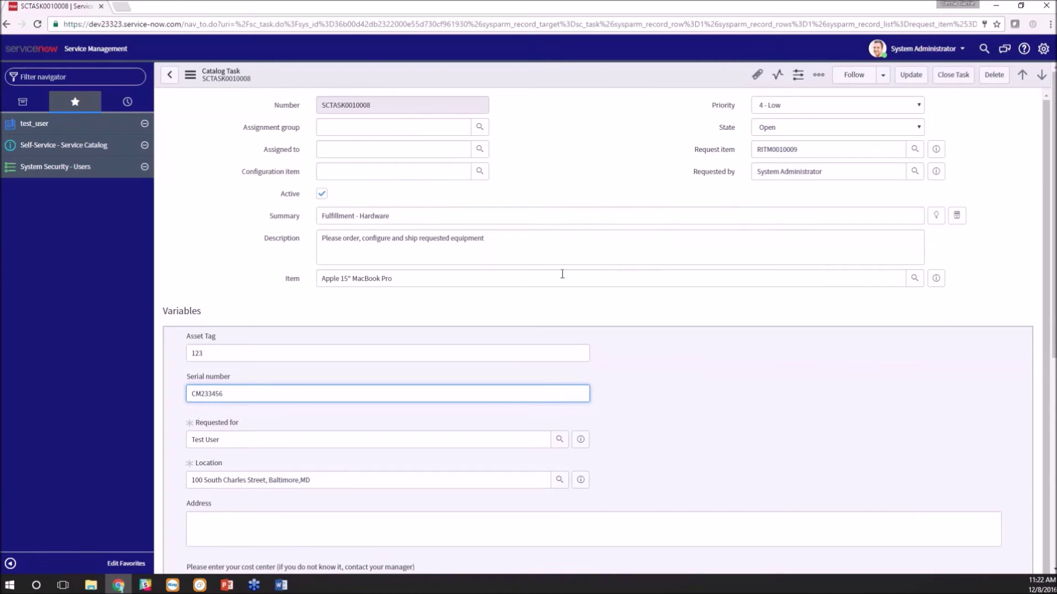
{"action": "left_click", "coordinate": [809, 127]}
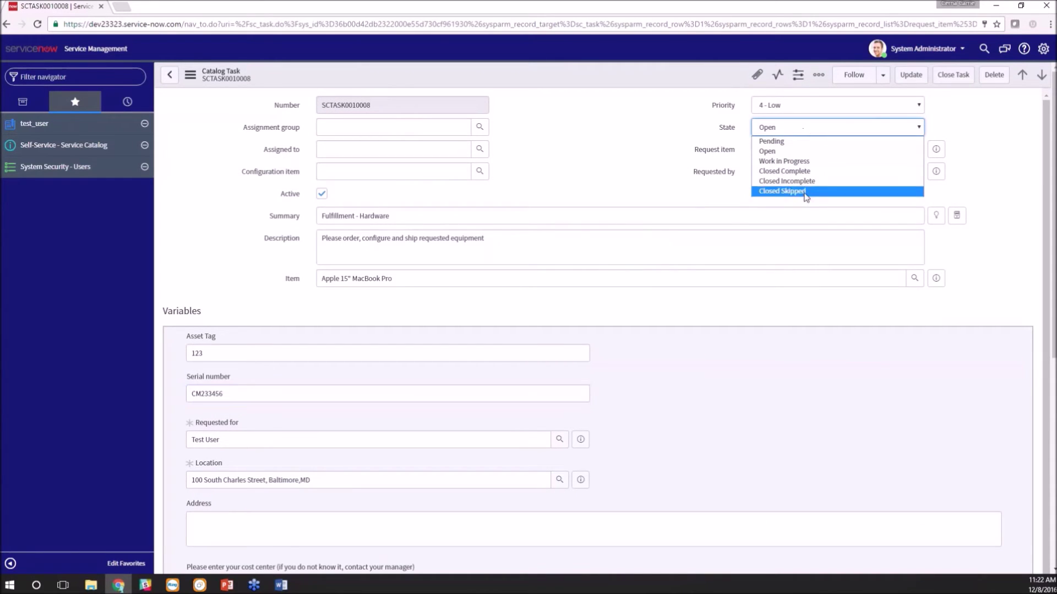
{"action": "left_click", "coordinate": [897, 171]}
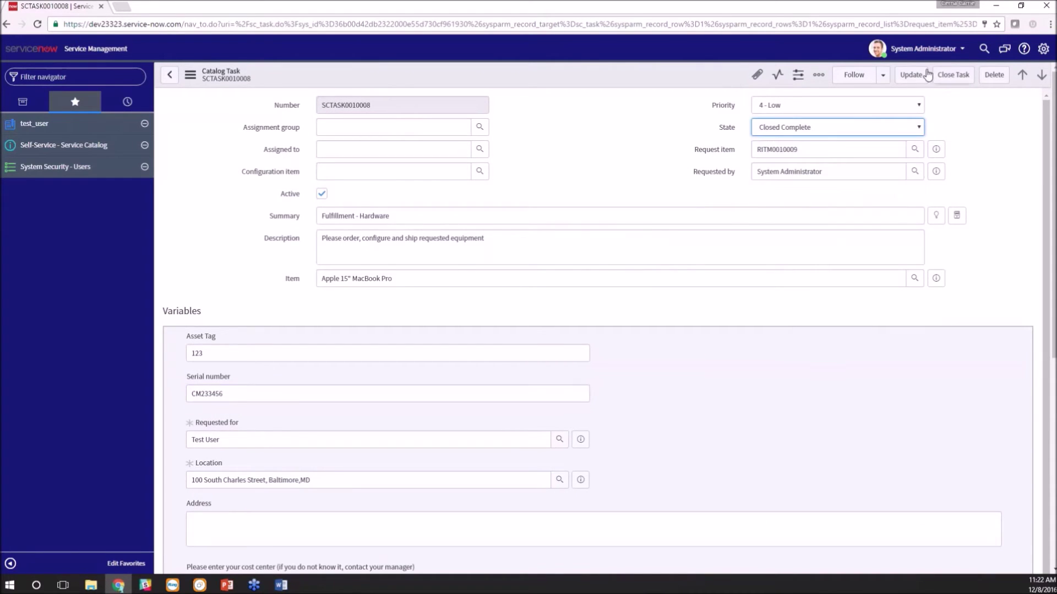
{"action": "left_click", "coordinate": [918, 77]}
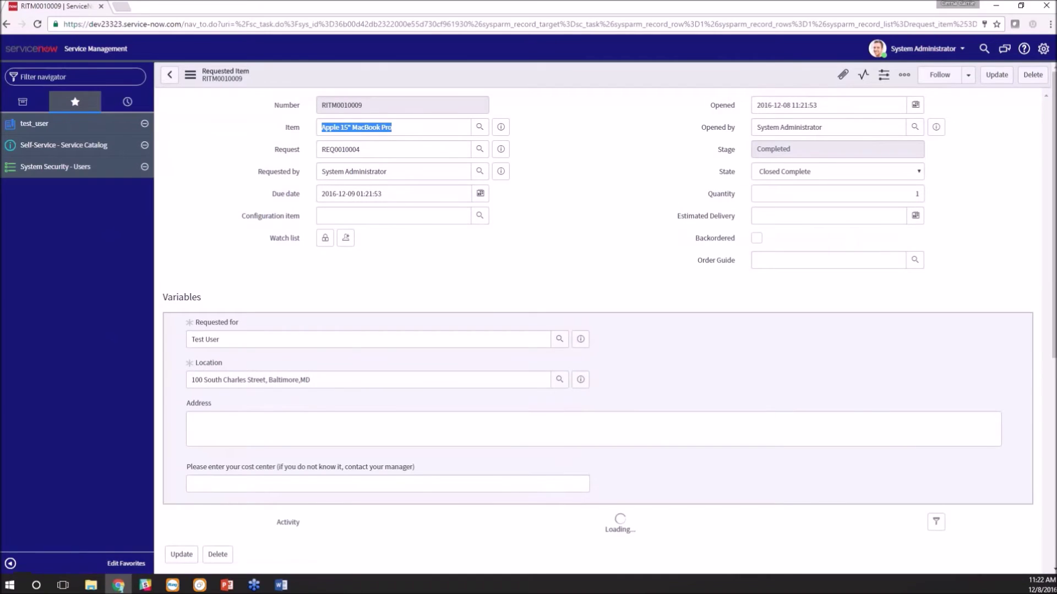
Open the test user's record and review the assigned hardware items
{"action": "left_click", "coordinate": [34, 123]}
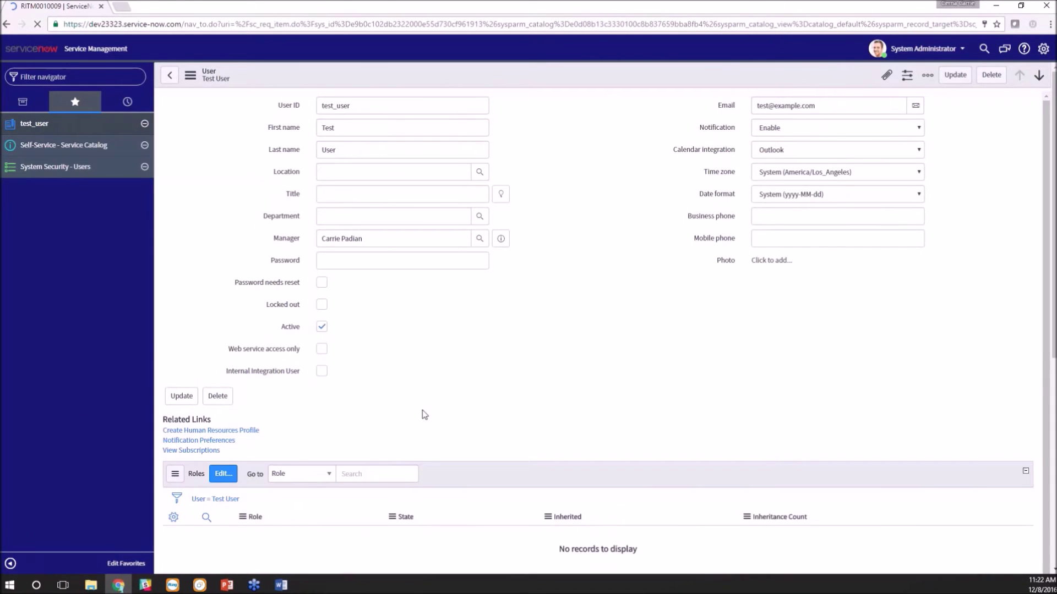
{"action": "scroll", "coordinate": [606, 404], "scroll_direction": "down", "scroll_amount": 3}
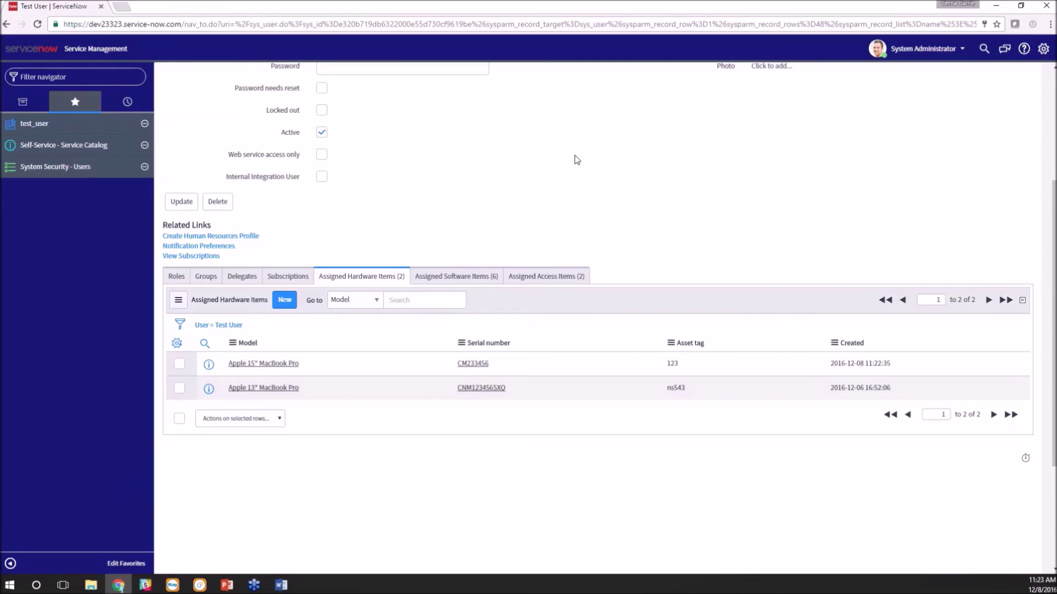
{"action": "scroll", "coordinate": [636, 265], "scroll_direction": "up", "scroll_amount": 4}
{"action": "scroll", "coordinate": [685, 266], "scroll_direction": "down", "scroll_amount": 6}
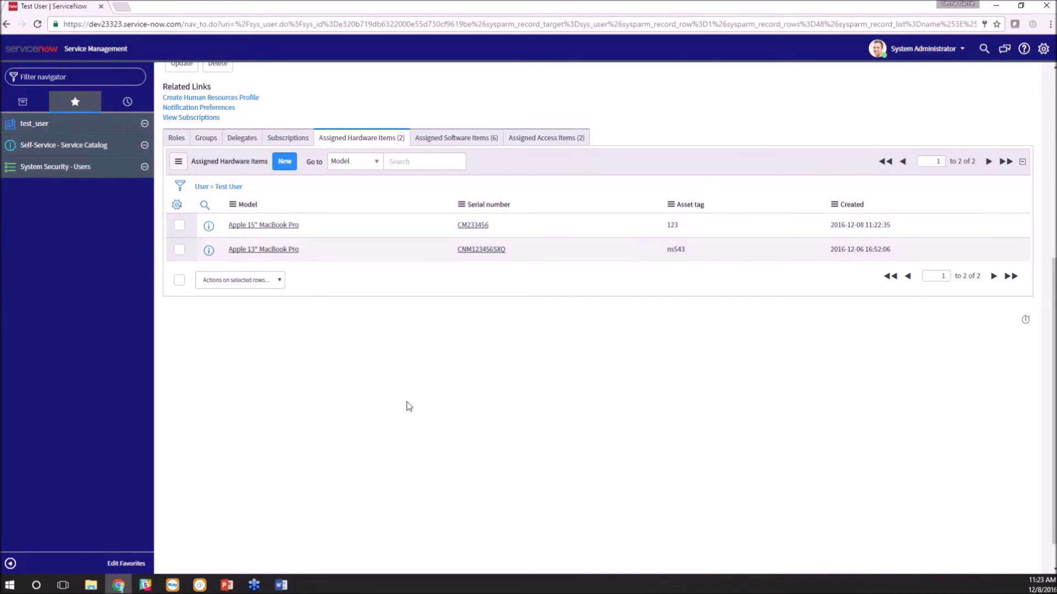
Open the Apple 13" MacBook Pro model record from the assigned hardware, check its refresh date, and return to the test user's record
{"action": "left_click", "coordinate": [237, 252]}
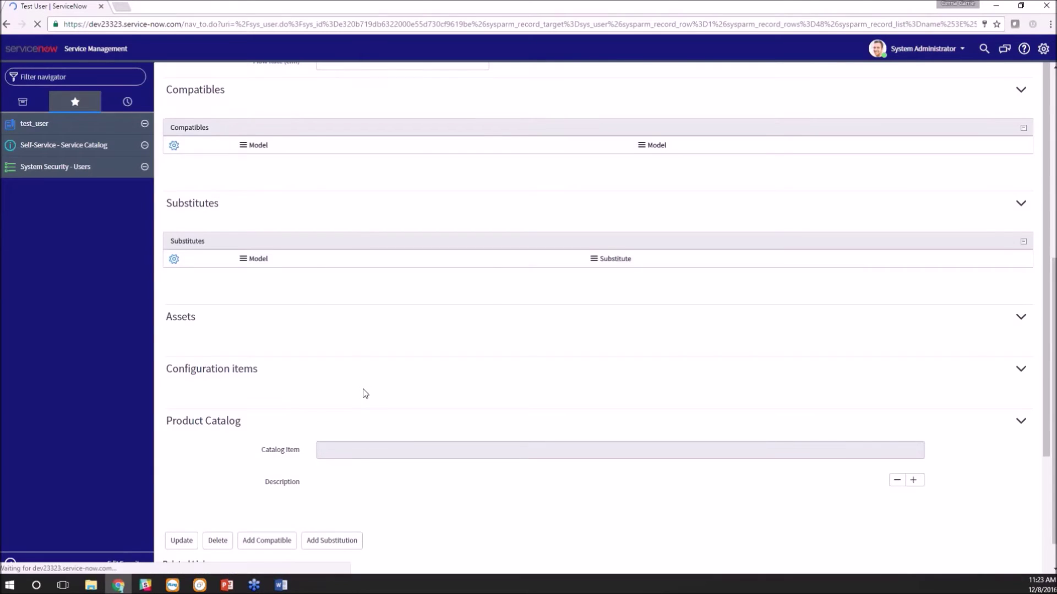
{"action": "triple_click", "coordinate": [382, 222]}
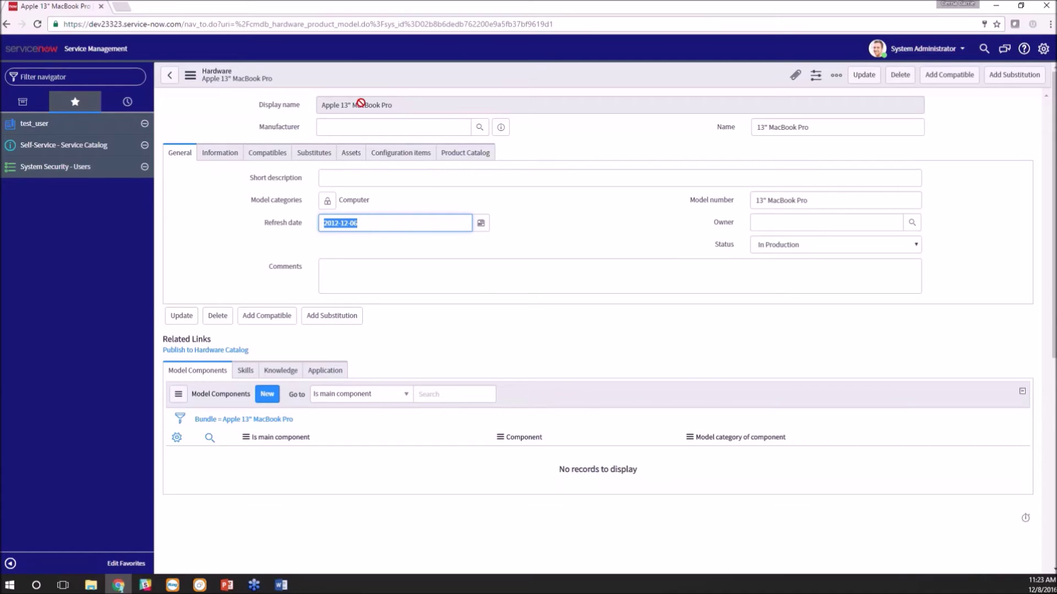
{"action": "left_click", "coordinate": [370, 226]}
{"action": "key", "text": "ctrl+a"}
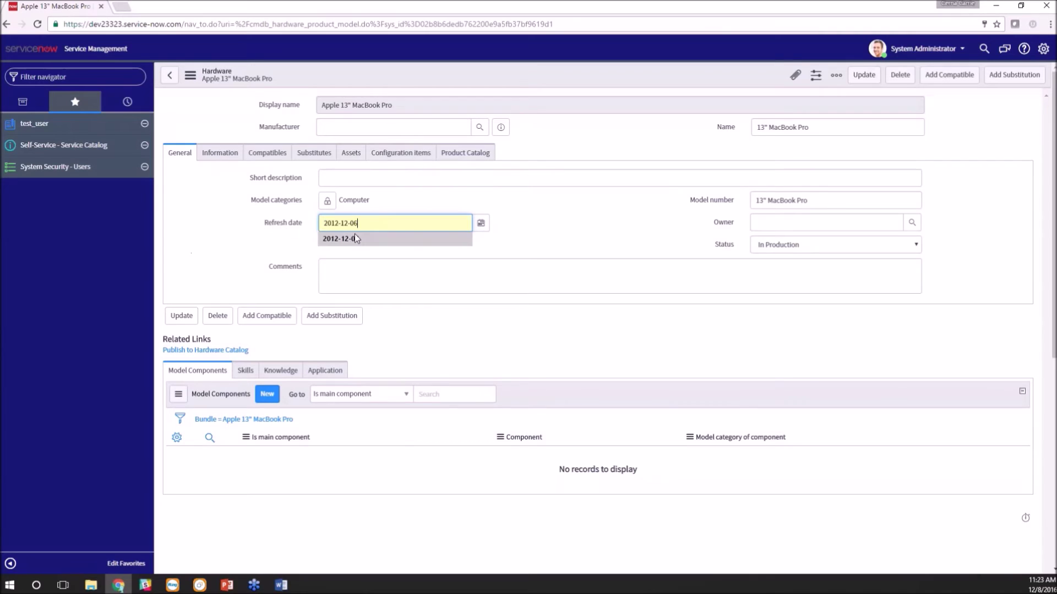
{"action": "left_click", "coordinate": [354, 239]}
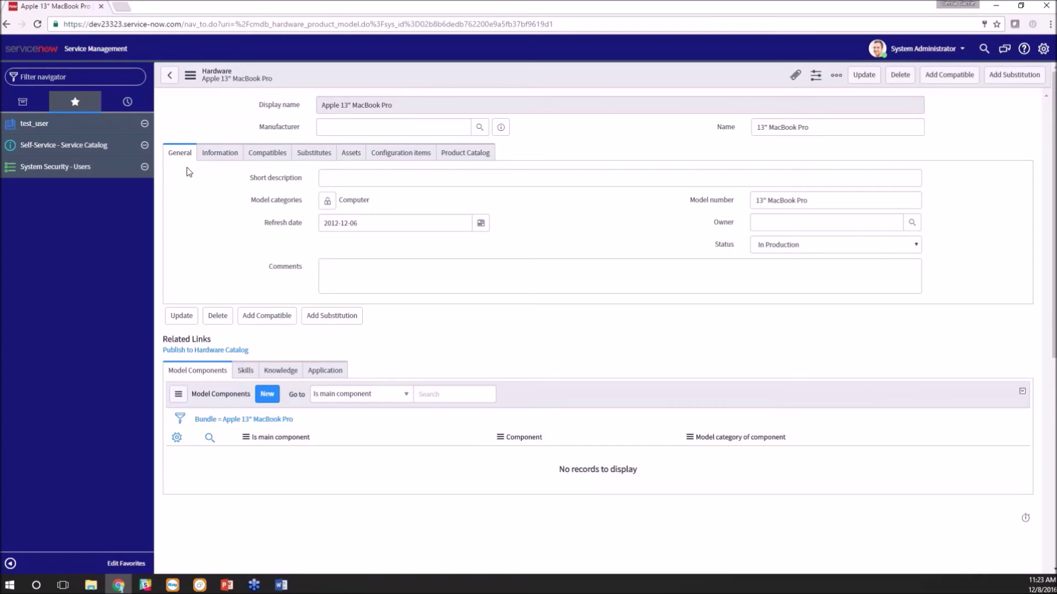
{"action": "left_click", "coordinate": [167, 74]}
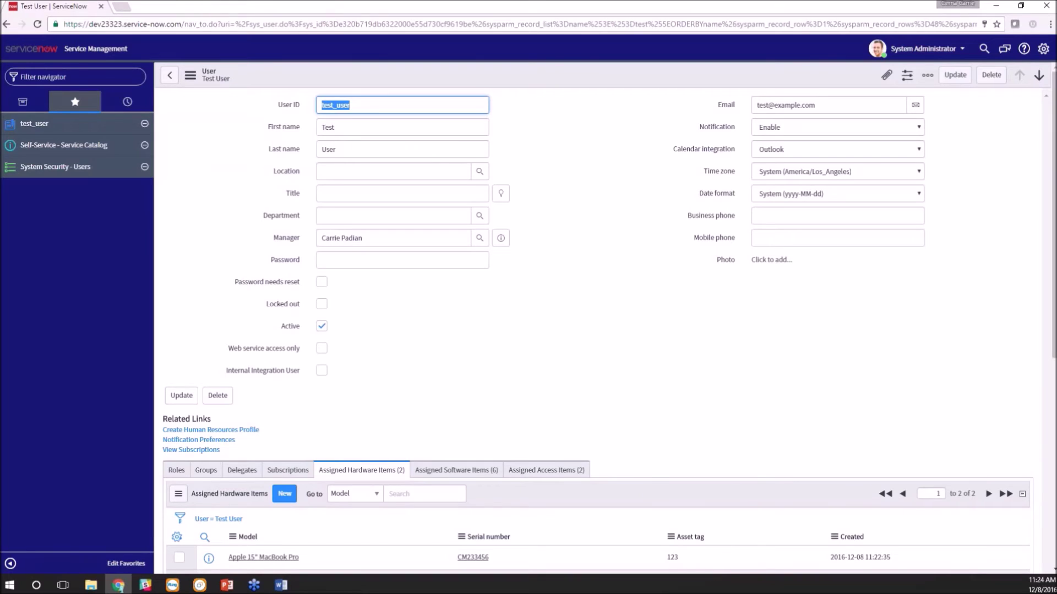
Find the navigator modules matching "assigned" and open the Assigned Hardware list
{"action": "left_click", "coordinate": [587, 369]}
{"action": "left_click", "coordinate": [64, 73]}
{"action": "type", "text": "assigned"}
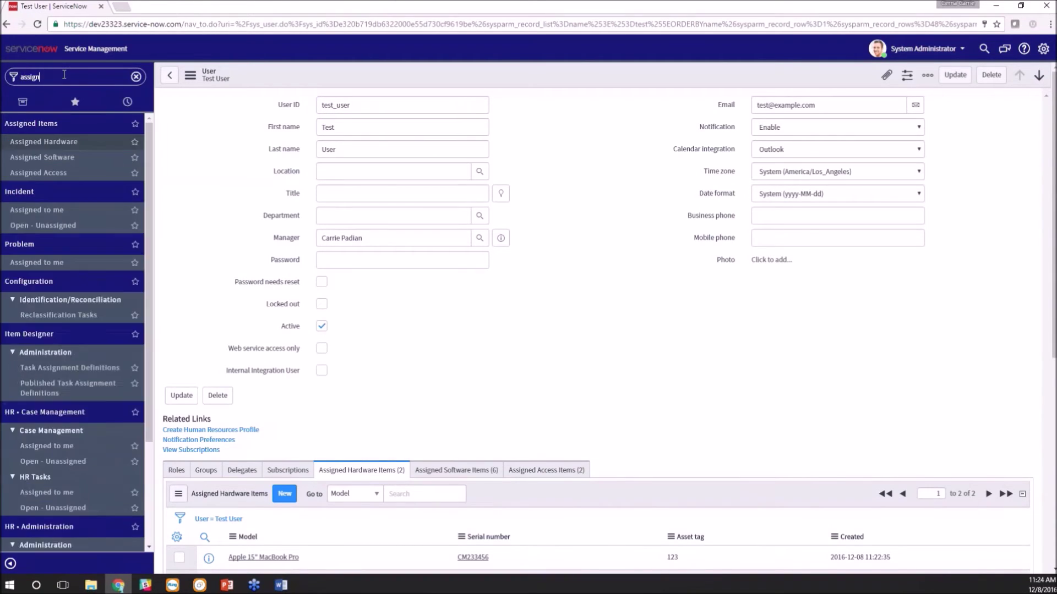
{"action": "left_click", "coordinate": [23, 142]}
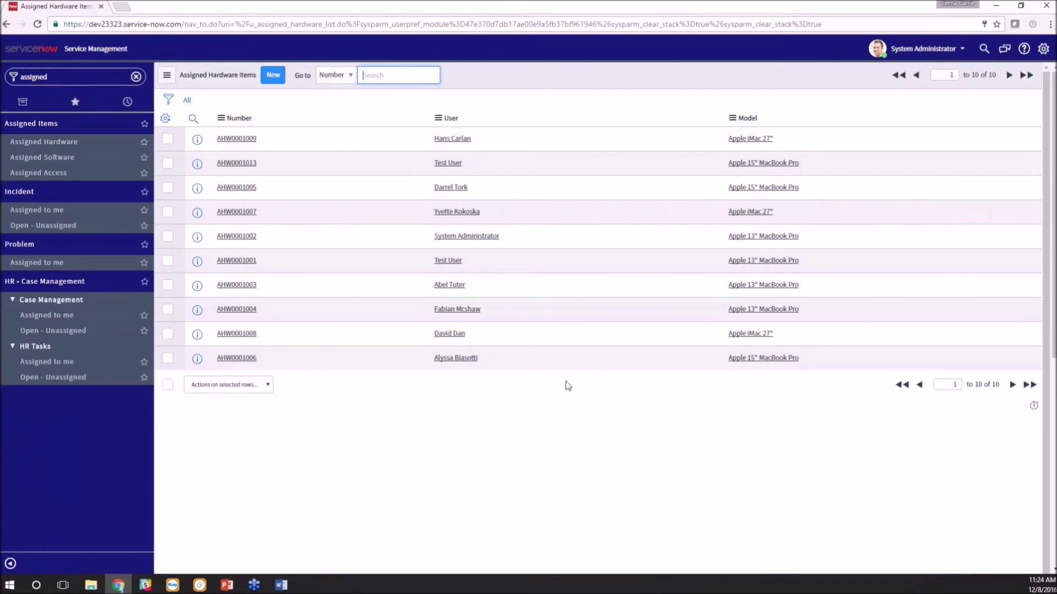
Generate a bar chart of the assigned hardware items by Model
{"action": "right_click", "coordinate": [747, 120]}
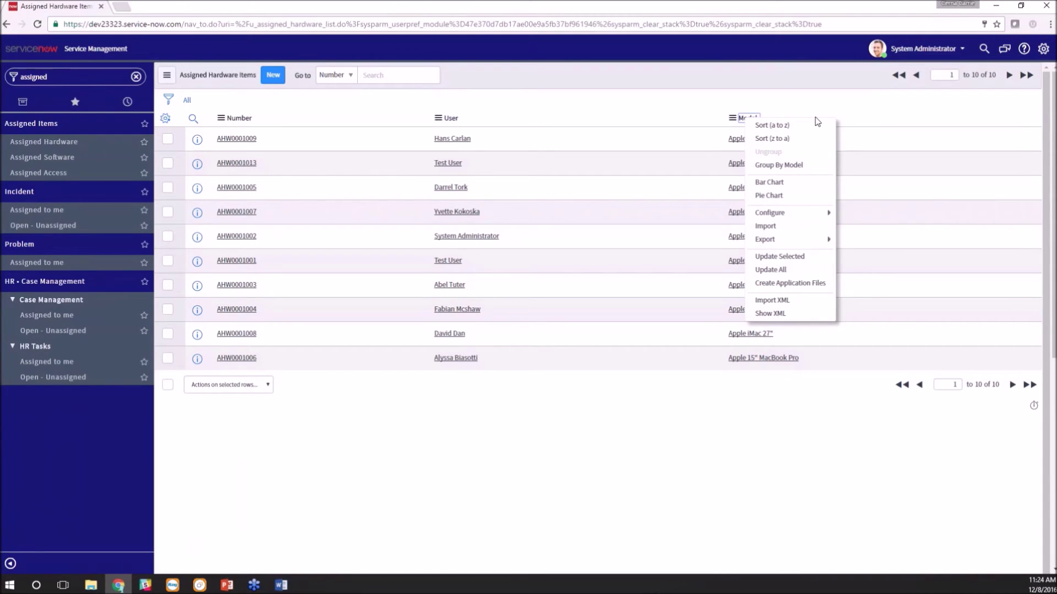
{"action": "left_click", "coordinate": [778, 187]}
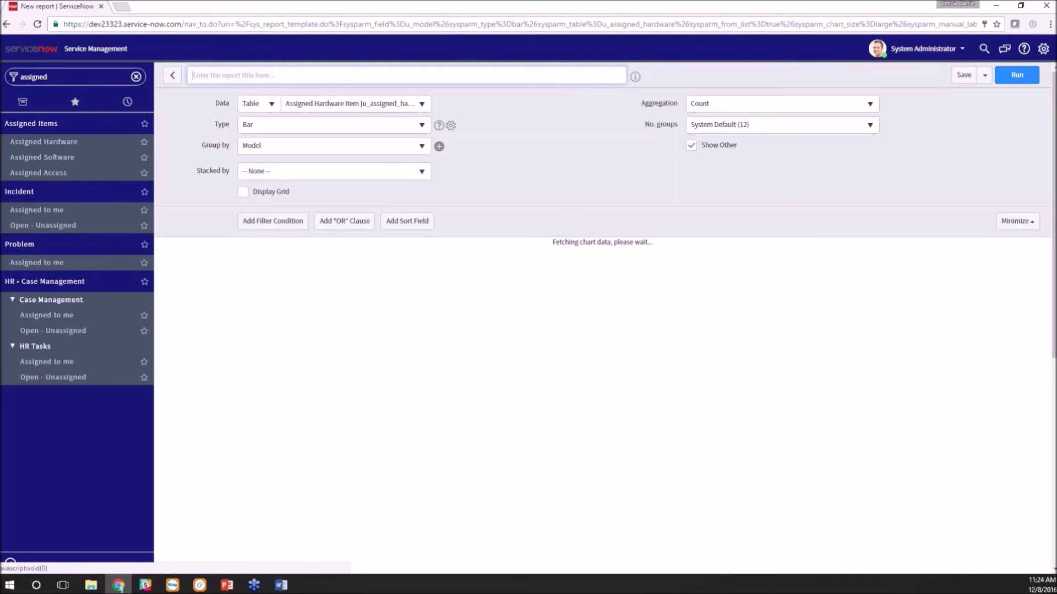
{"action": "scroll", "coordinate": [266, 385], "scroll_direction": "down", "scroll_amount": 2}
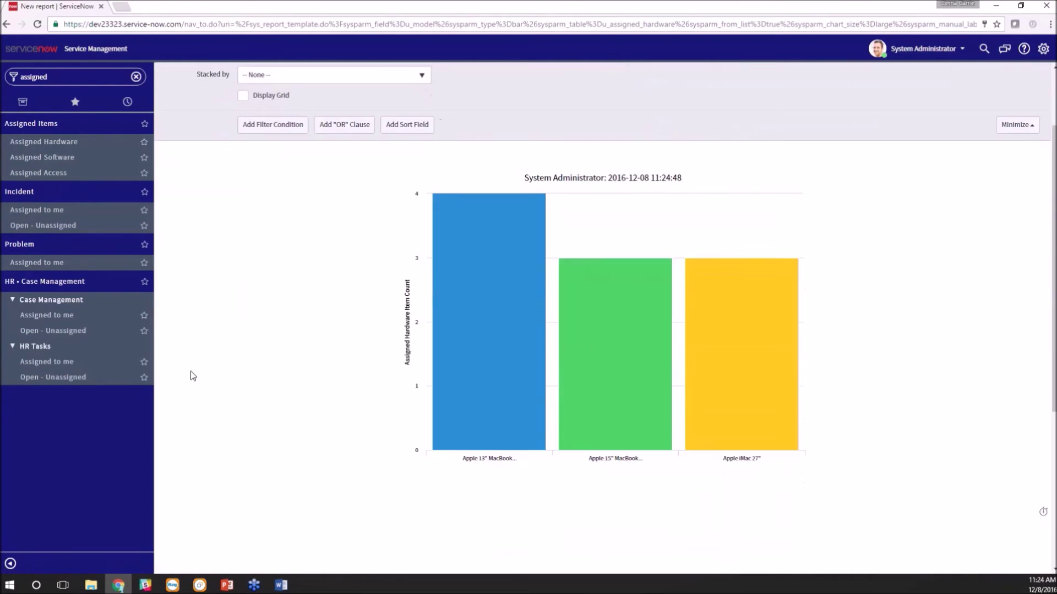
Drill into the chart's Apple 15" MacBook Pro bar to review its assigned users, and return to the chart
{"action": "mouse_move", "coordinate": [442, 355]}
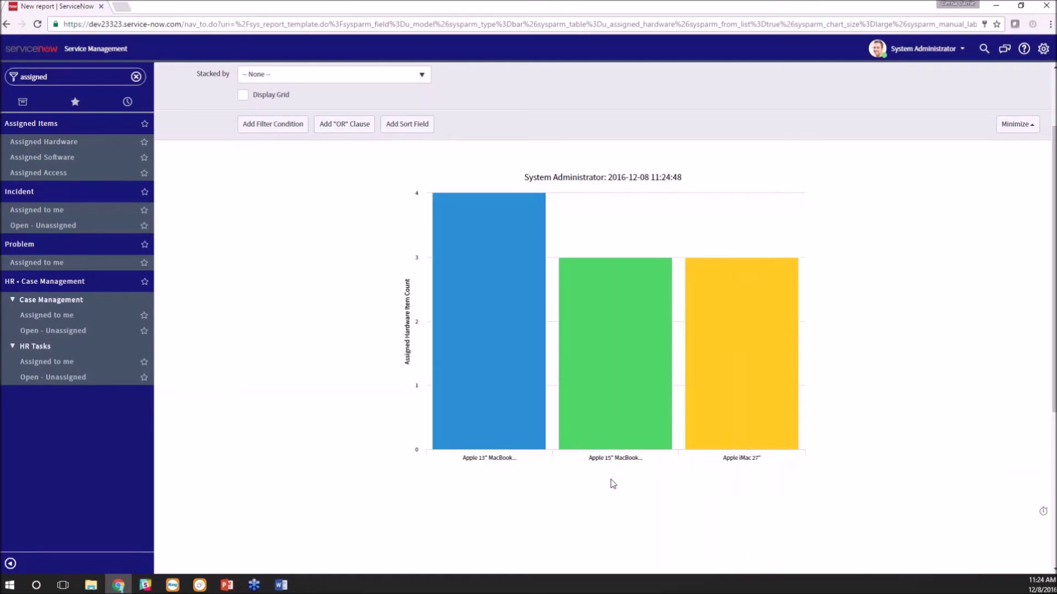
{"action": "mouse_move", "coordinate": [477, 351]}
{"action": "left_click", "coordinate": [635, 337]}
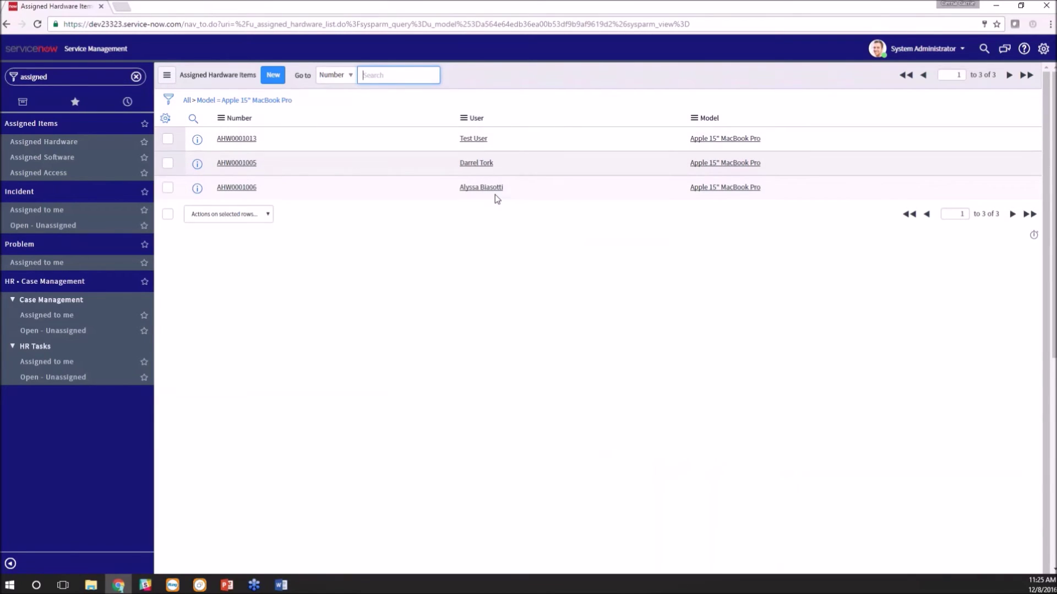
{"action": "left_click", "coordinate": [7, 24]}
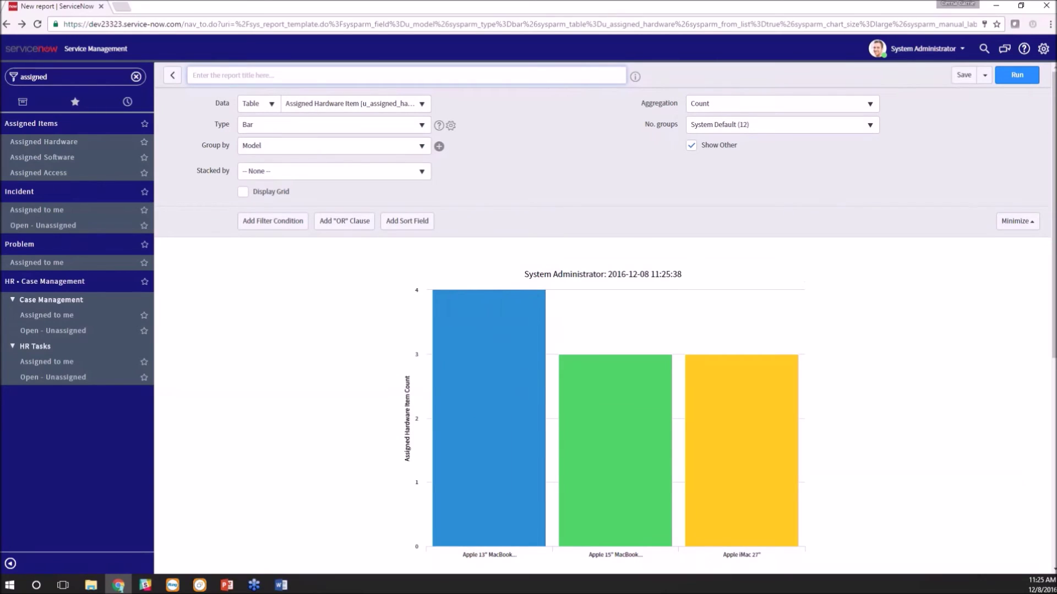
{"action": "key", "text": "alt+Tab"}
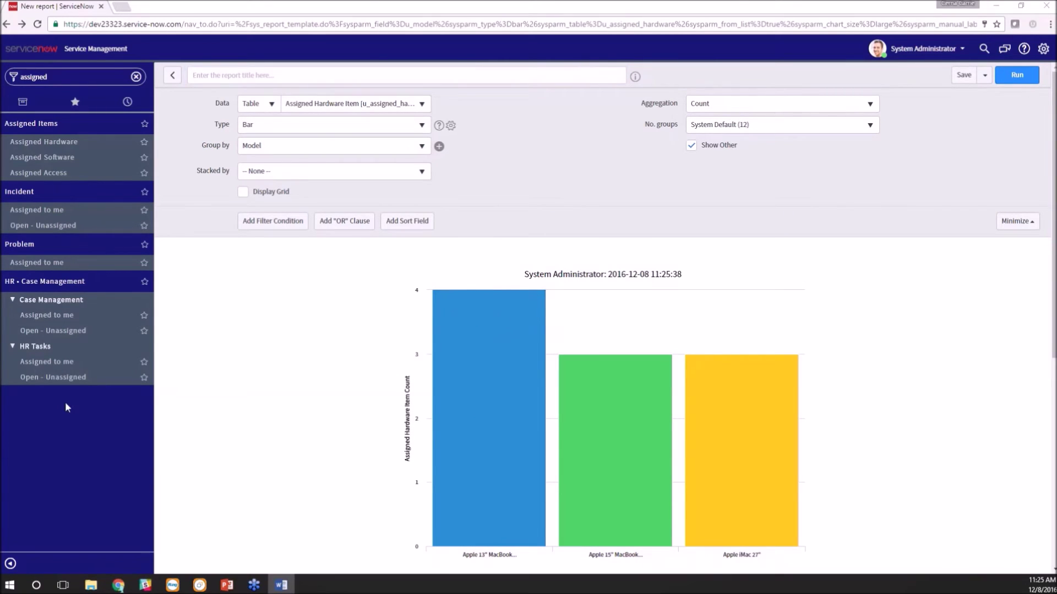
{"action": "key", "text": "alt+Tab"}
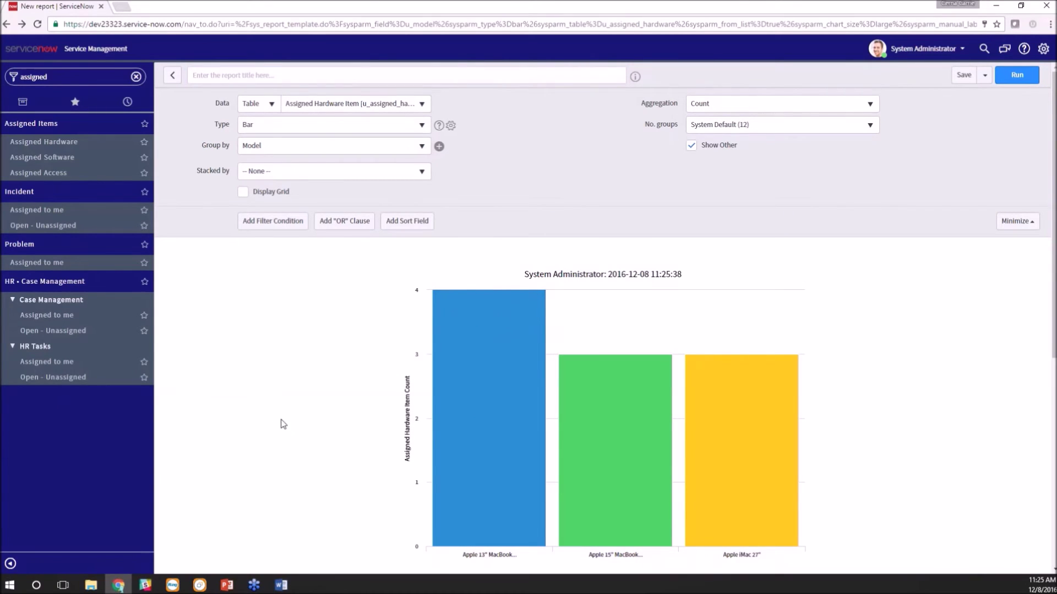
Open the Assigned Software list and group its records by Item
{"action": "left_click", "coordinate": [37, 159]}
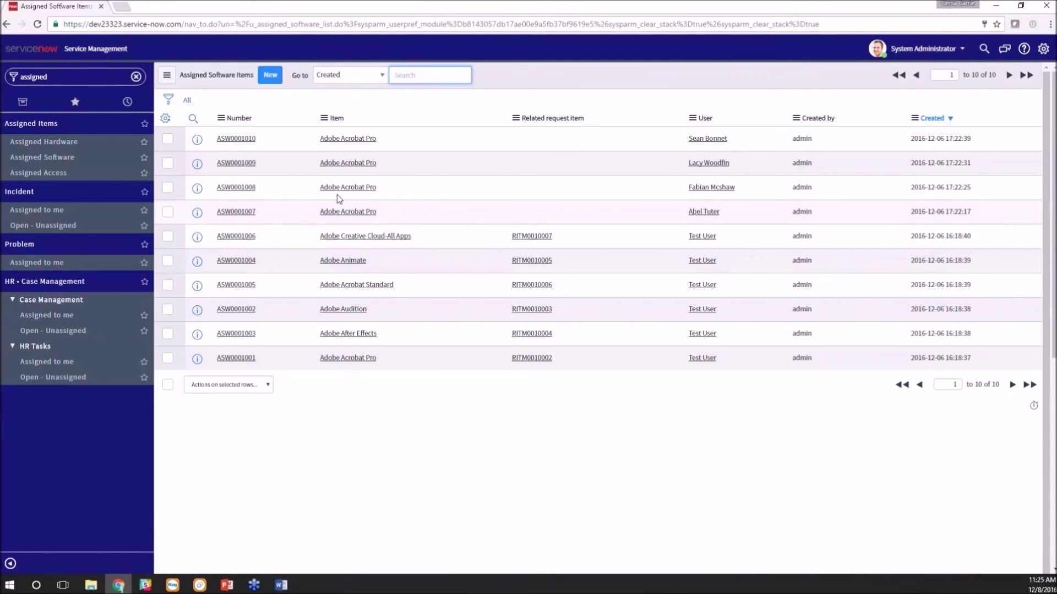
{"action": "right_click", "coordinate": [337, 120]}
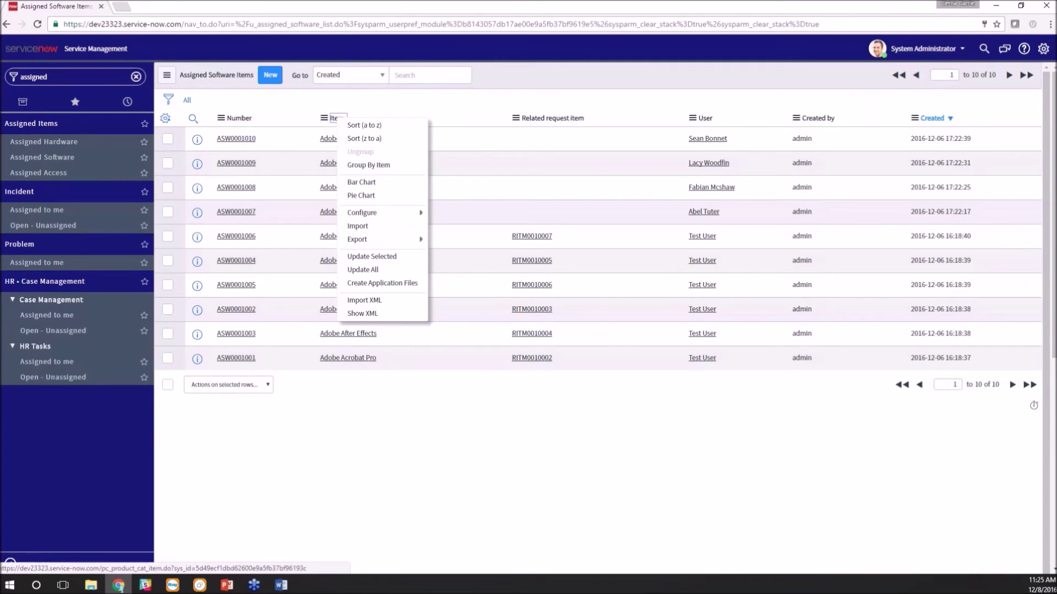
{"action": "left_click", "coordinate": [368, 165]}
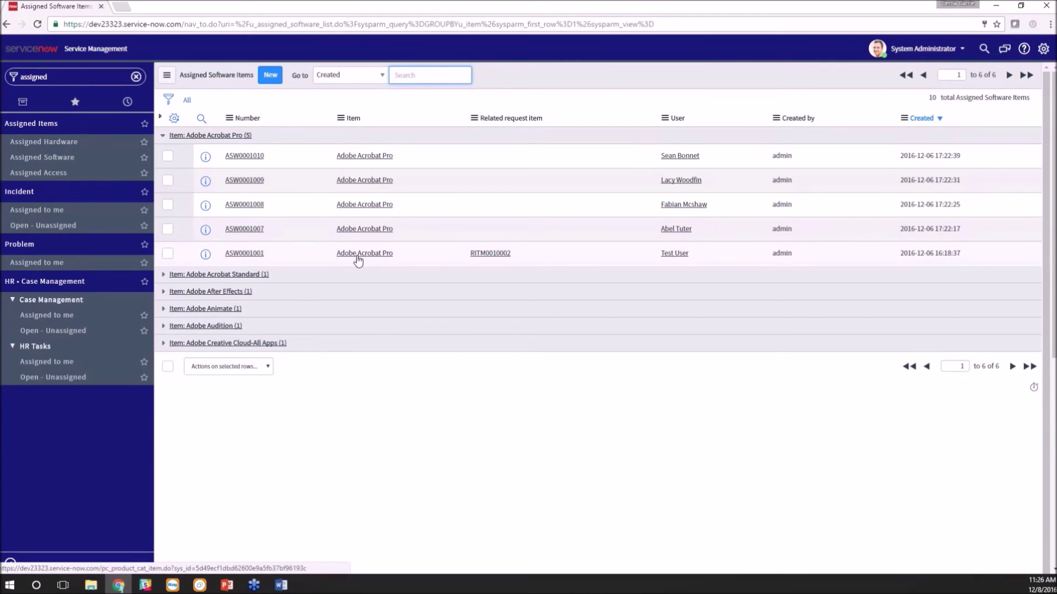
Open the requested item linked to the test user's Adobe Acrobat Pro, examine its catalog tasks and approvers, and return to the grouped list
{"action": "left_click", "coordinate": [491, 256]}
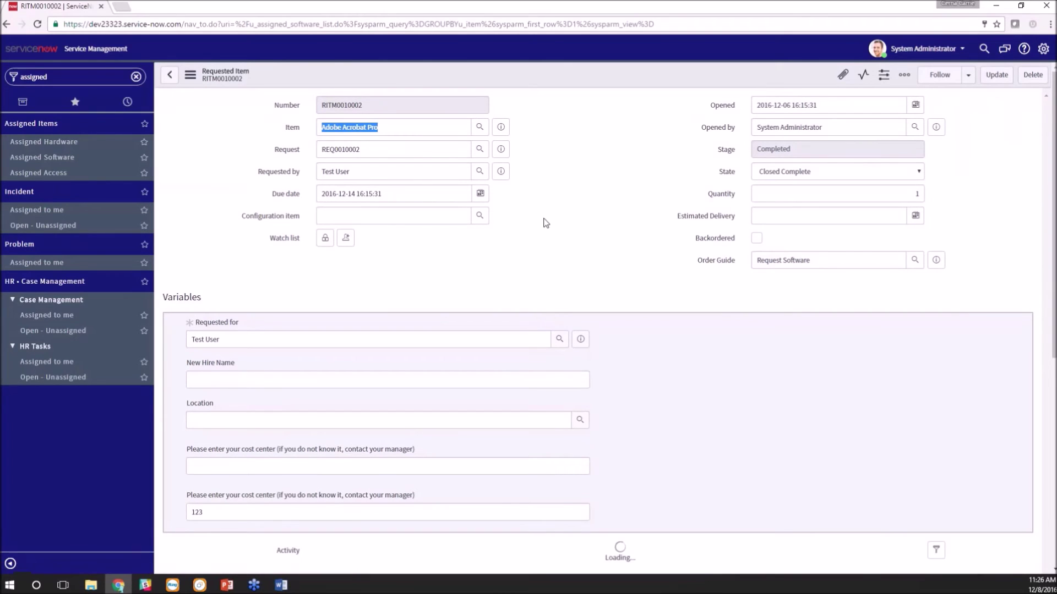
{"action": "scroll", "coordinate": [569, 269], "scroll_direction": "down", "scroll_amount": 1}
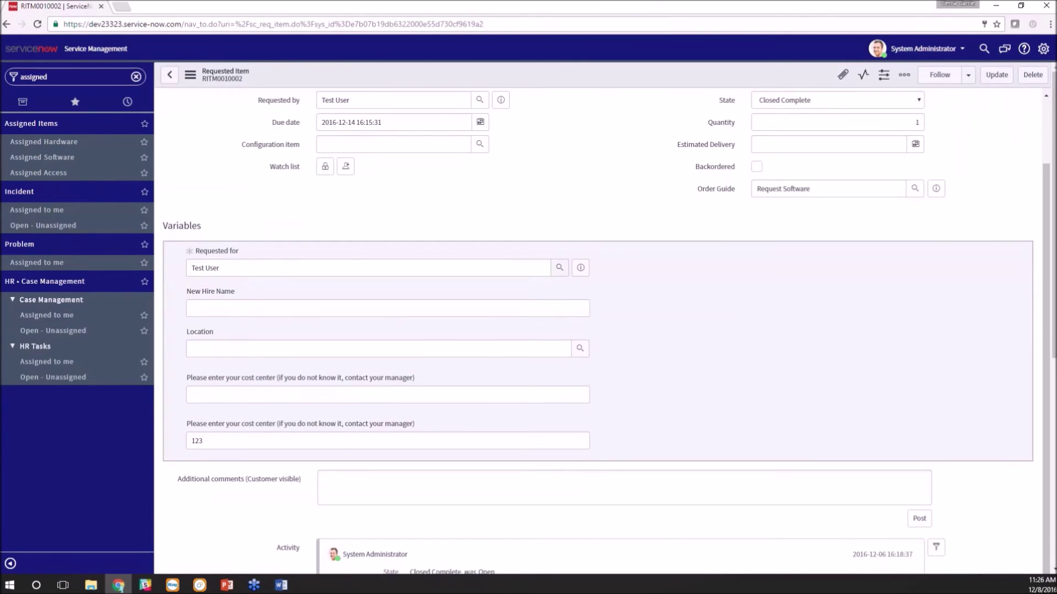
{"action": "scroll", "coordinate": [284, 498], "scroll_direction": "down", "scroll_amount": 3}
{"action": "scroll", "coordinate": [284, 498], "scroll_direction": "down", "scroll_amount": 4}
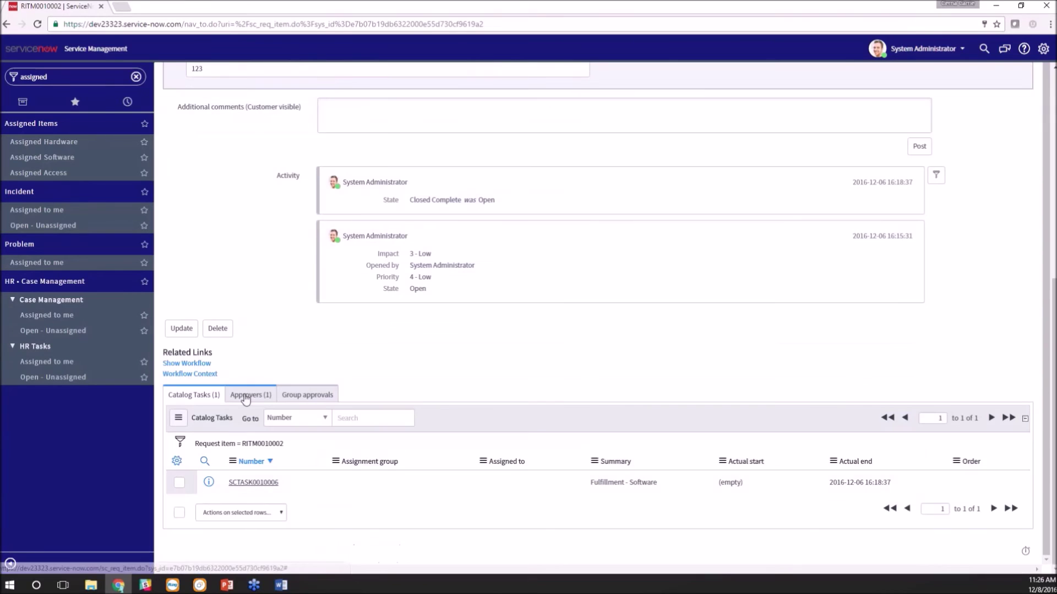
{"action": "left_click", "coordinate": [244, 397]}
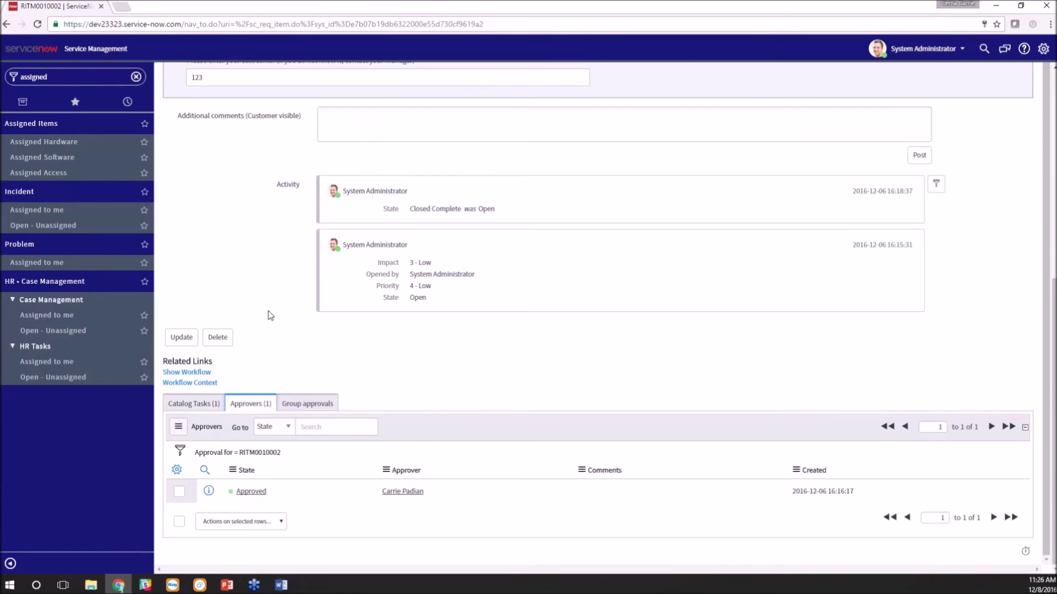
{"action": "scroll", "coordinate": [268, 316], "scroll_direction": "up", "scroll_amount": 9}
{"action": "left_click", "coordinate": [6, 24]}
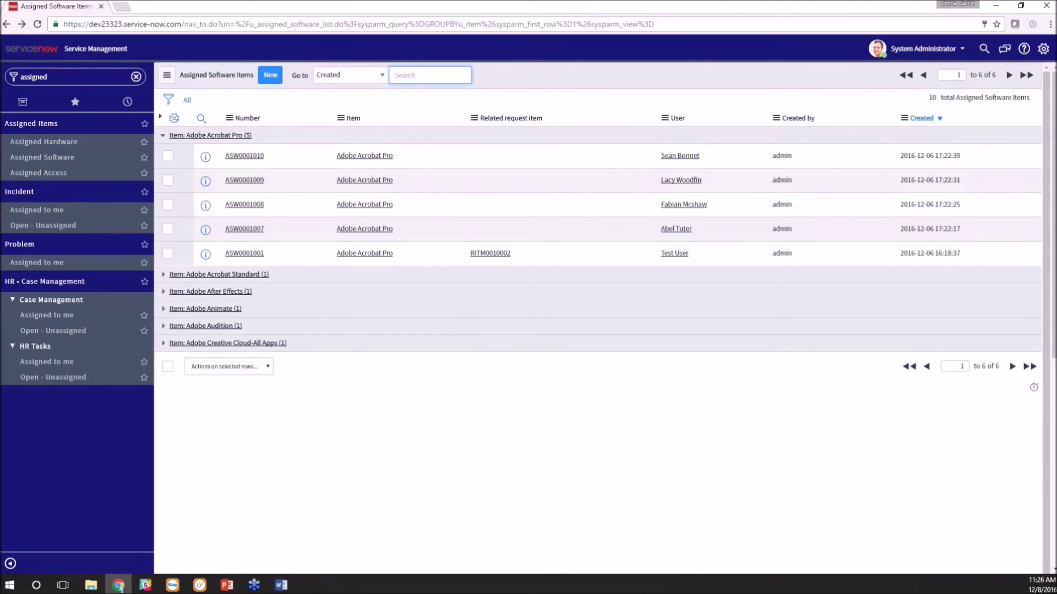
{"action": "left_click", "coordinate": [538, 475]}
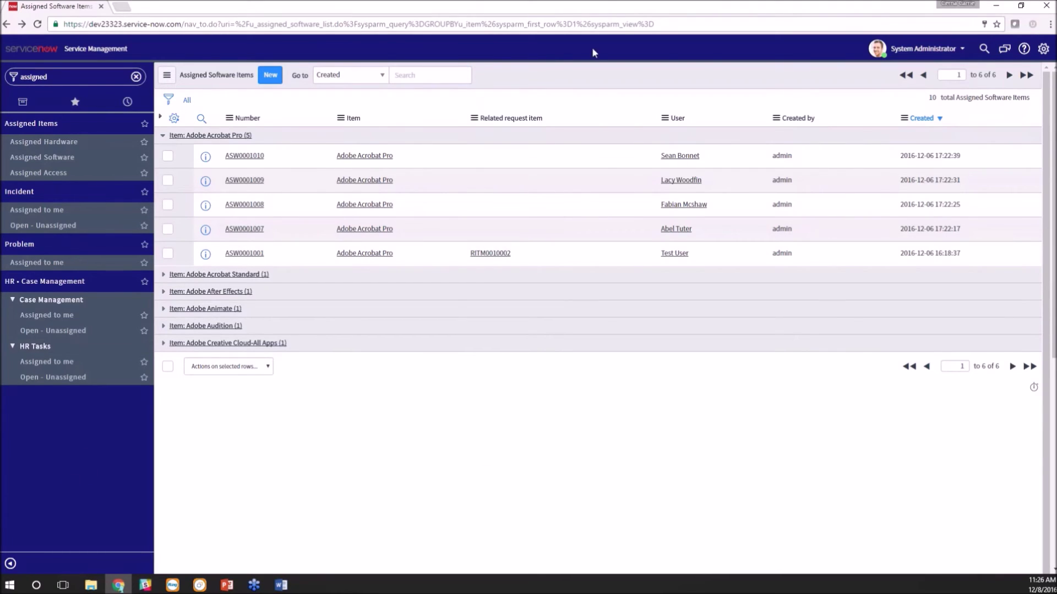
Reopen the test user's record from the favorites and review the assigned hardware, software and access items
{"action": "left_click", "coordinate": [73, 100]}
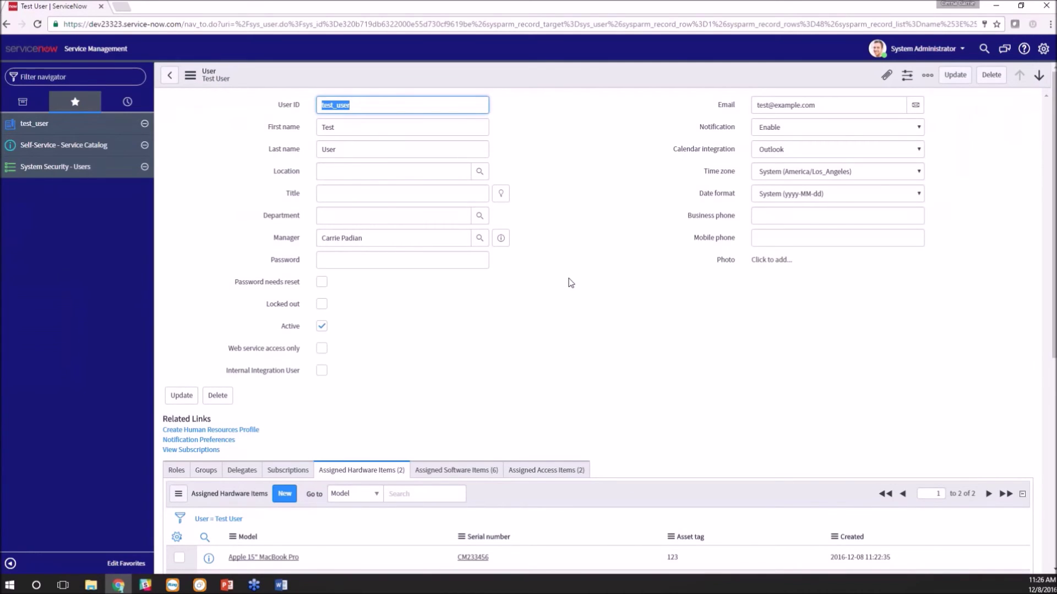
{"action": "scroll", "coordinate": [598, 249], "scroll_direction": "down", "scroll_amount": 1}
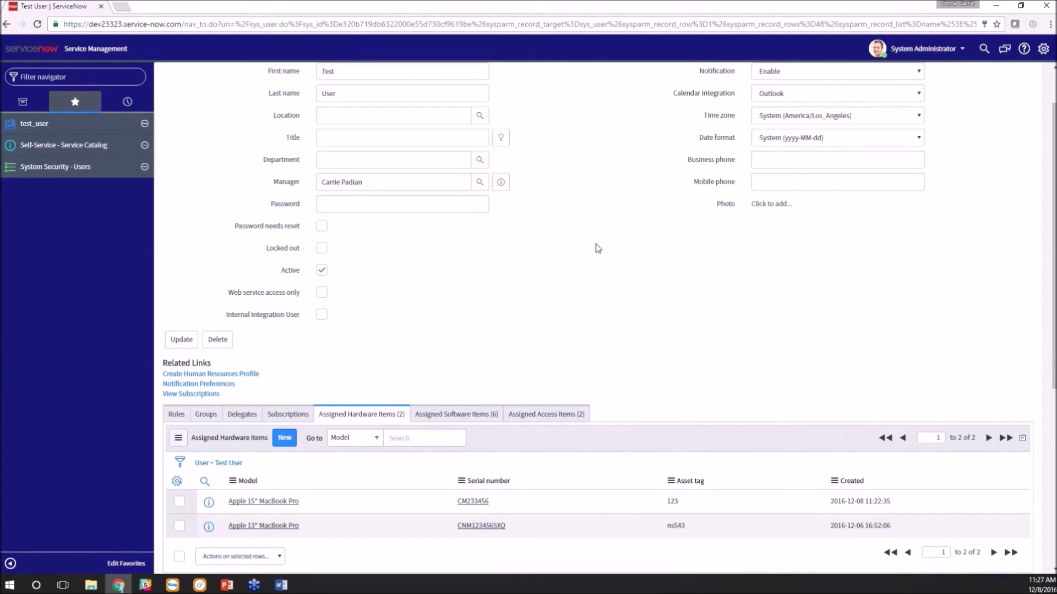
{"action": "scroll", "coordinate": [599, 249], "scroll_direction": "down", "scroll_amount": 2}
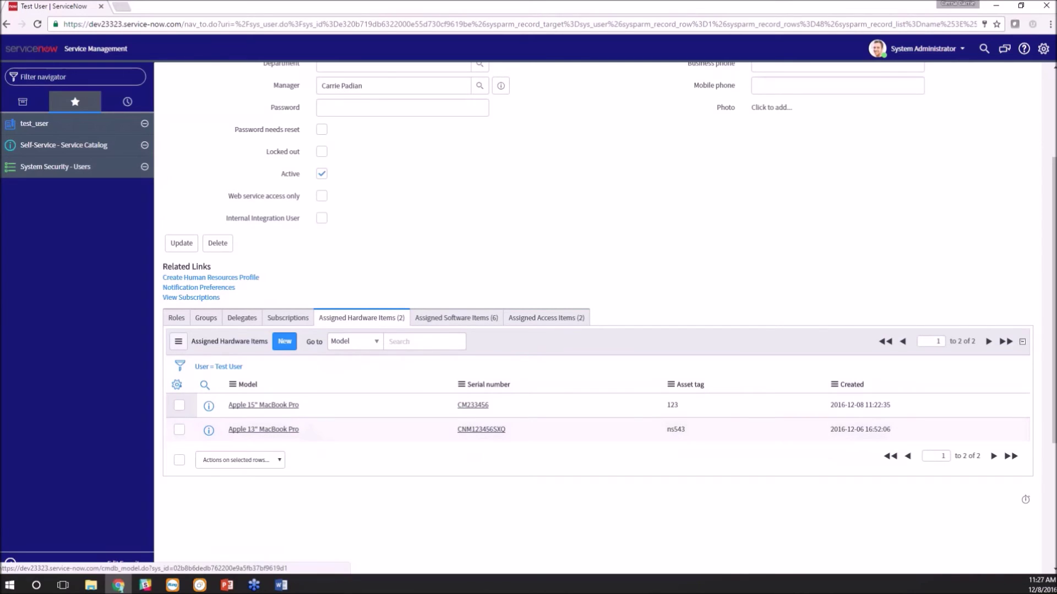
{"action": "left_click", "coordinate": [455, 319]}
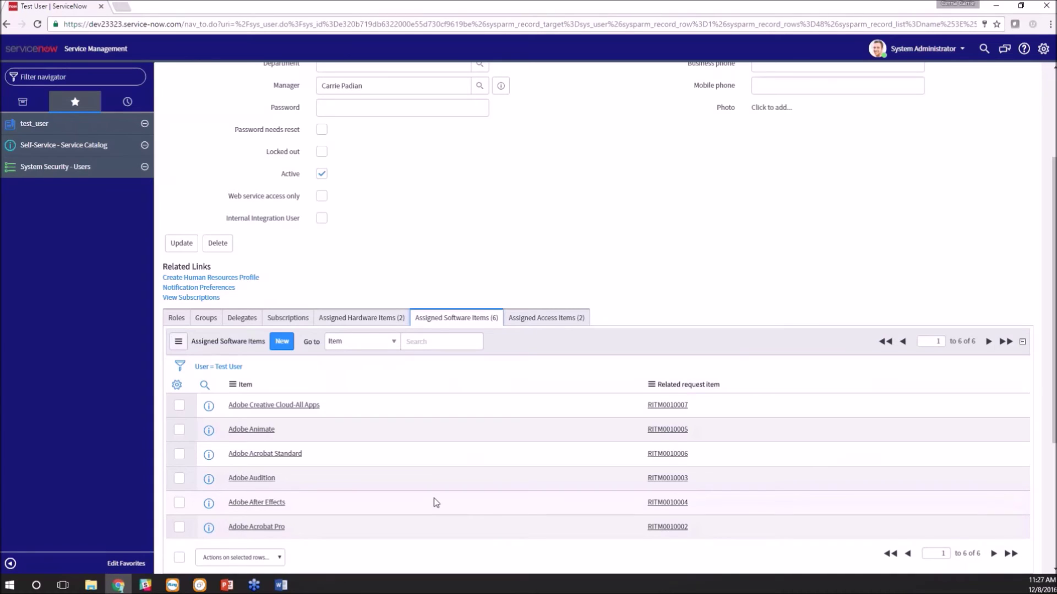
{"action": "scroll", "coordinate": [470, 503], "scroll_direction": "up", "scroll_amount": 1}
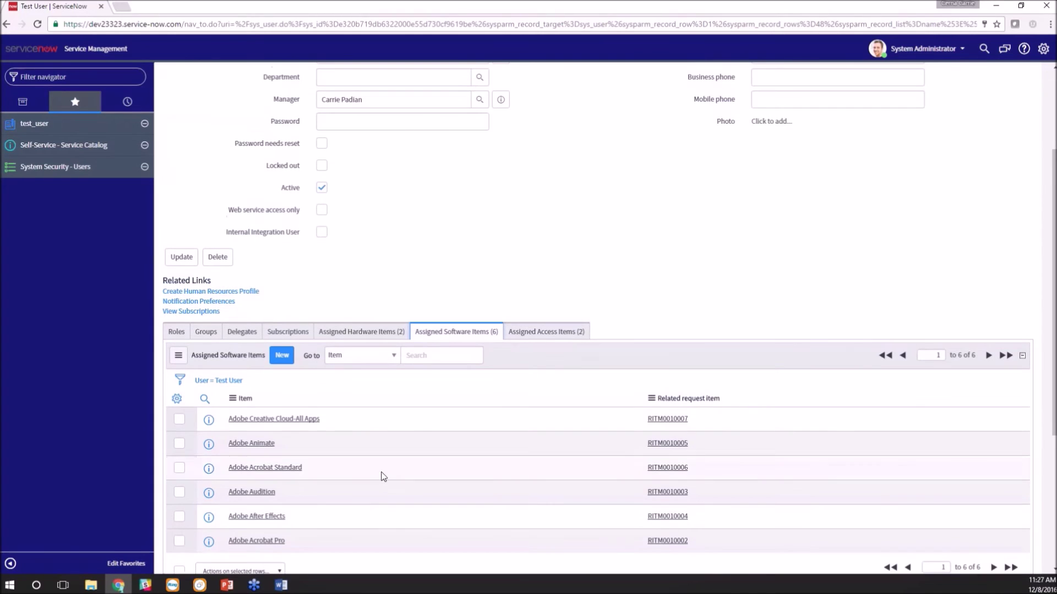
{"action": "left_click", "coordinate": [549, 329]}
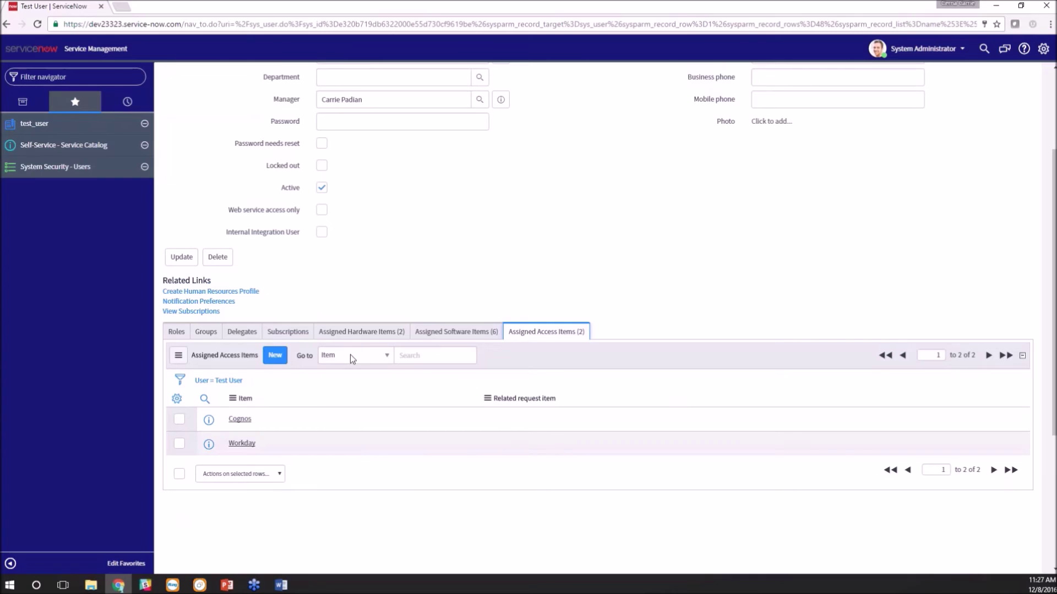
{"action": "left_click", "coordinate": [367, 337]}
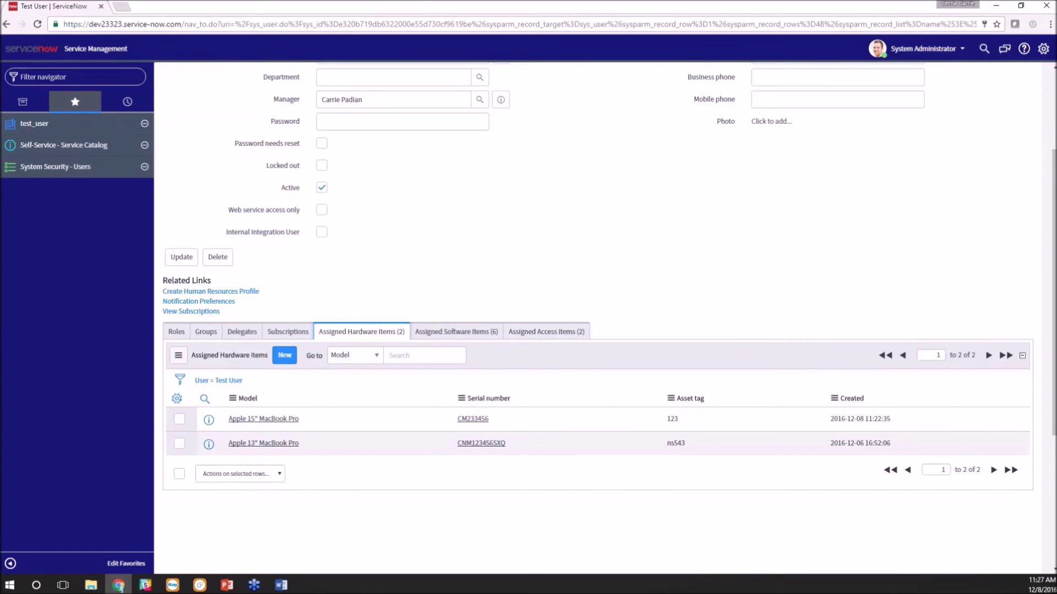
{"action": "key", "text": "alt+Tab"}
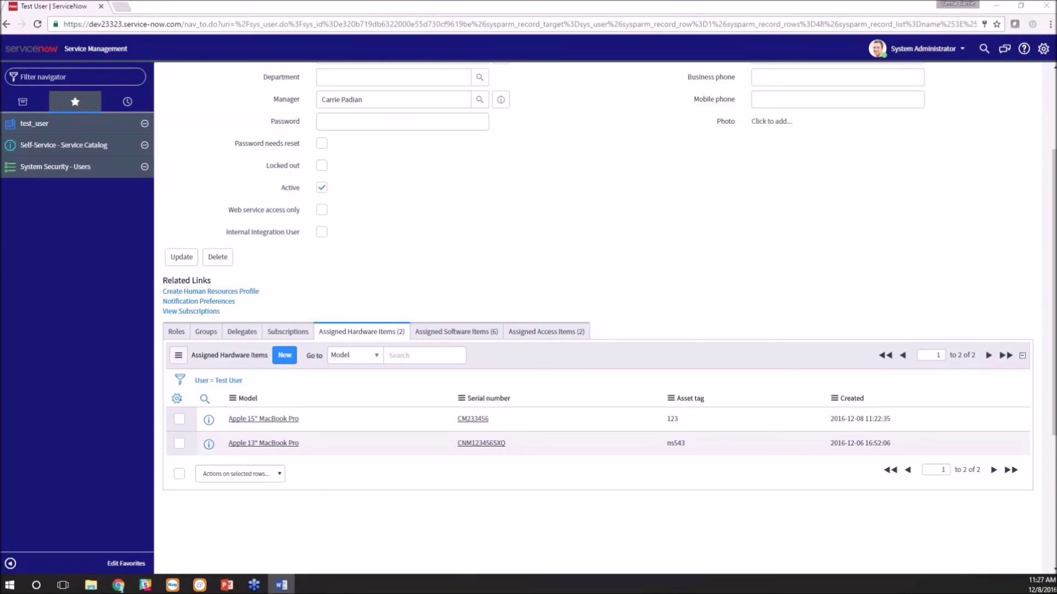
Search the navigator for "workflow", open the Workflow Editor, and open the Laptops and Desktops workflow
{"action": "left_click", "coordinate": [521, 238]}
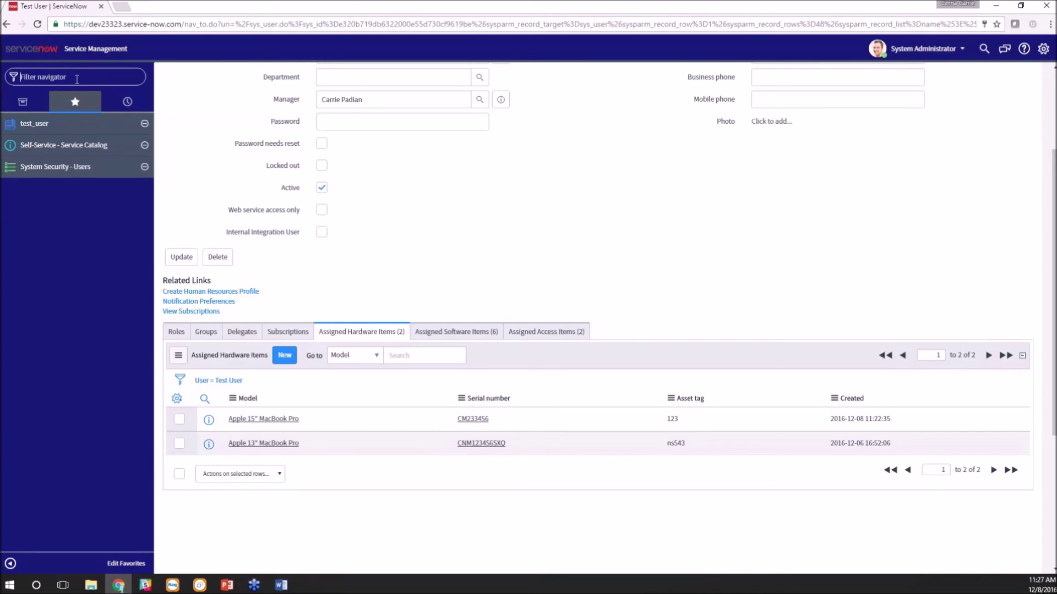
{"action": "type", "text": "workflow"}
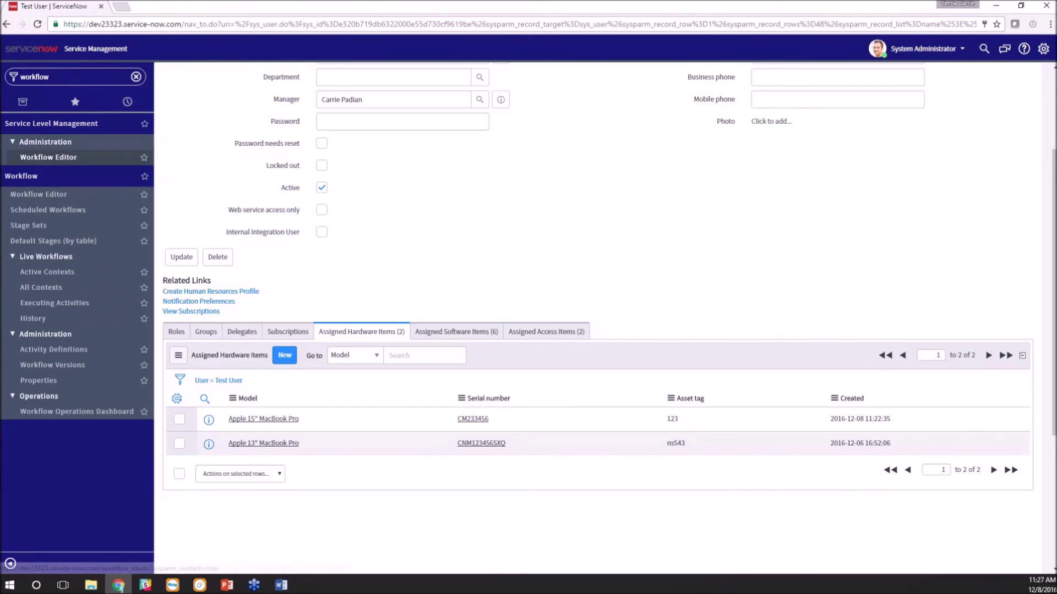
{"action": "left_click", "coordinate": [48, 156]}
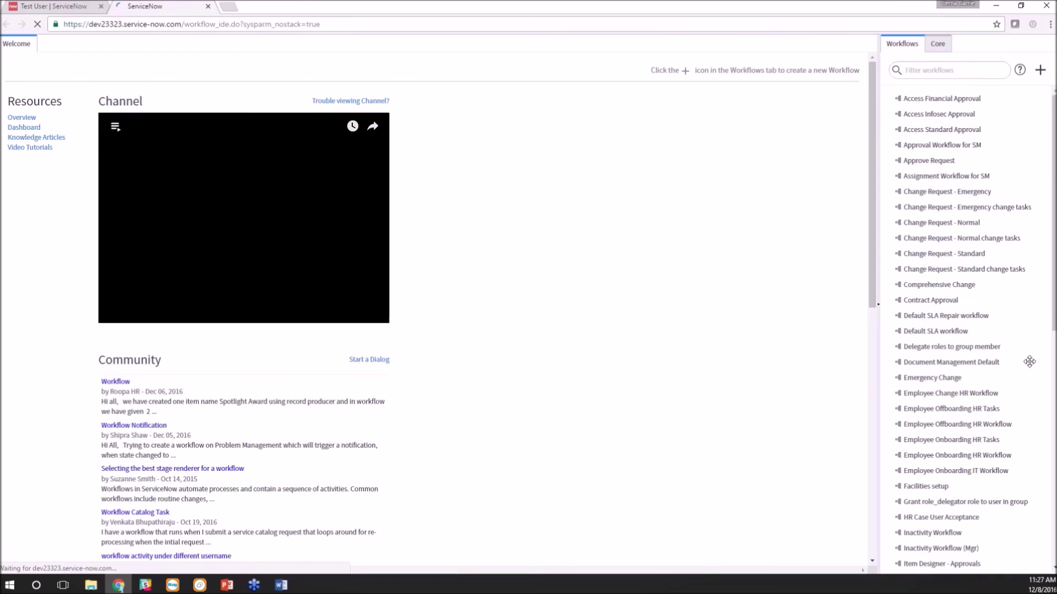
{"action": "scroll", "coordinate": [1024, 374], "scroll_direction": "down", "scroll_amount": 8}
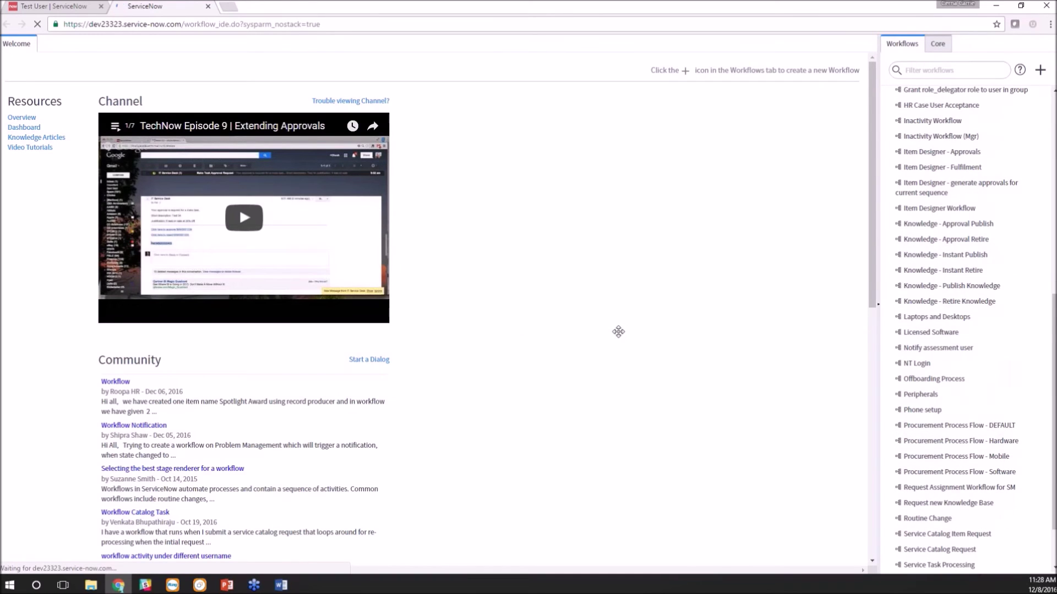
{"action": "scroll", "coordinate": [927, 323], "scroll_direction": "down", "scroll_amount": 1}
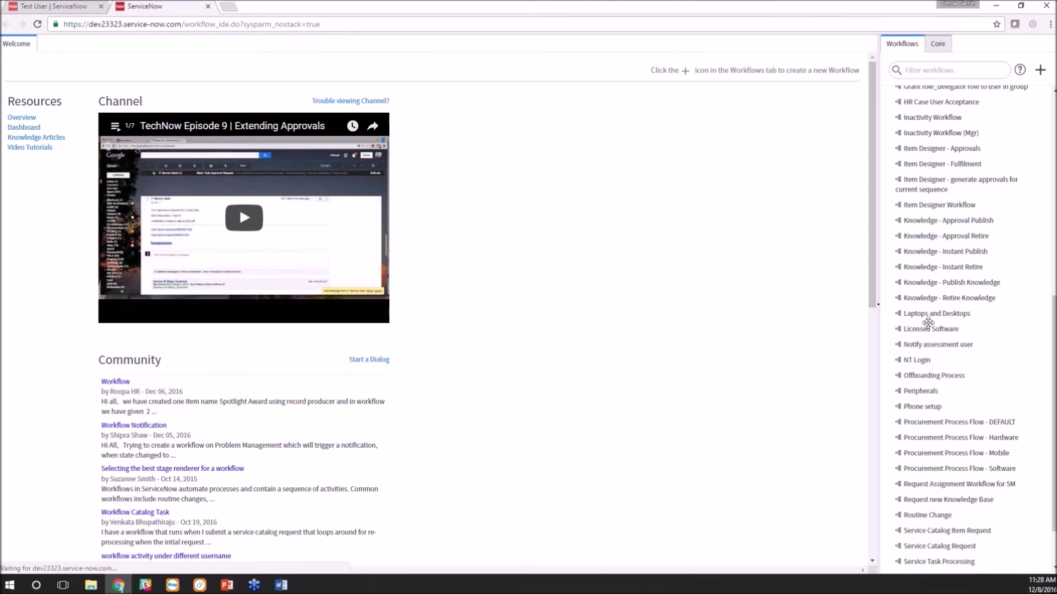
{"action": "left_click", "coordinate": [936, 313]}
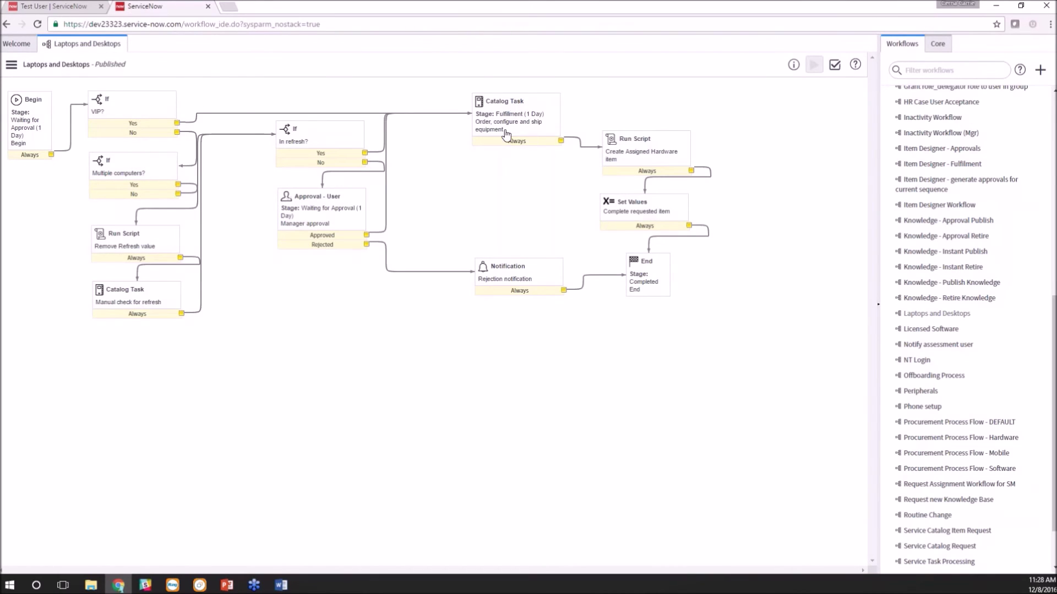
Examine the script of the Create Assigned Hardware Item activity, and close the activity properties and the workflow editor
{"action": "double_click", "coordinate": [653, 154]}
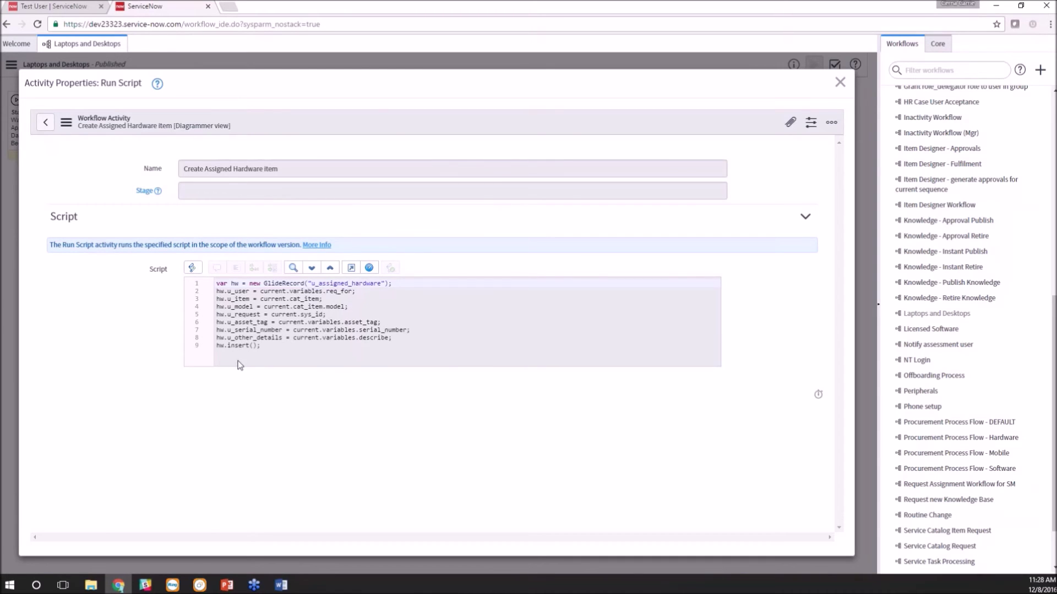
{"action": "left_click", "coordinate": [297, 365]}
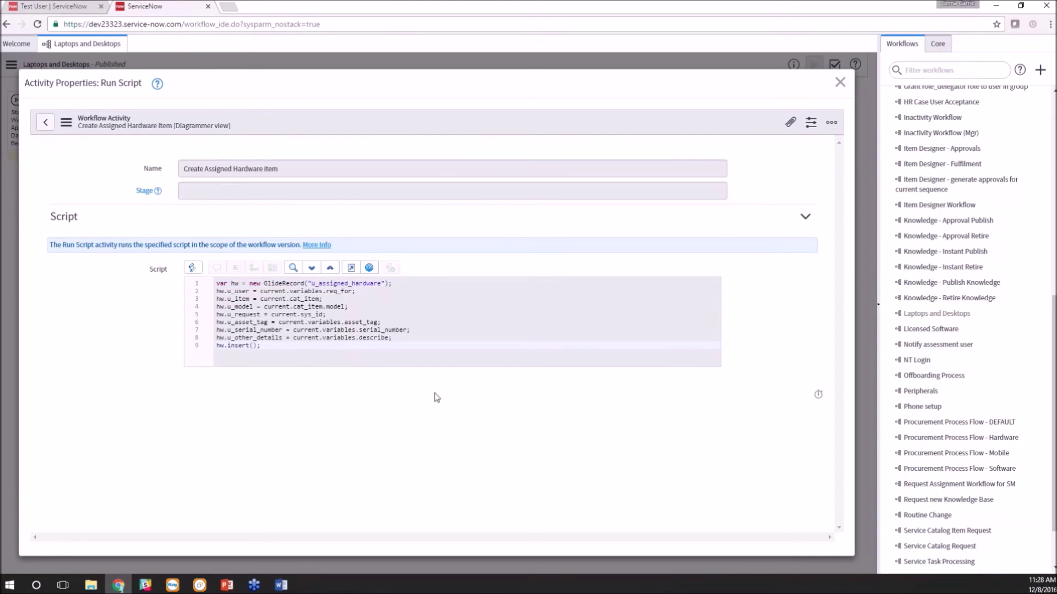
{"action": "left_click", "coordinate": [840, 82]}
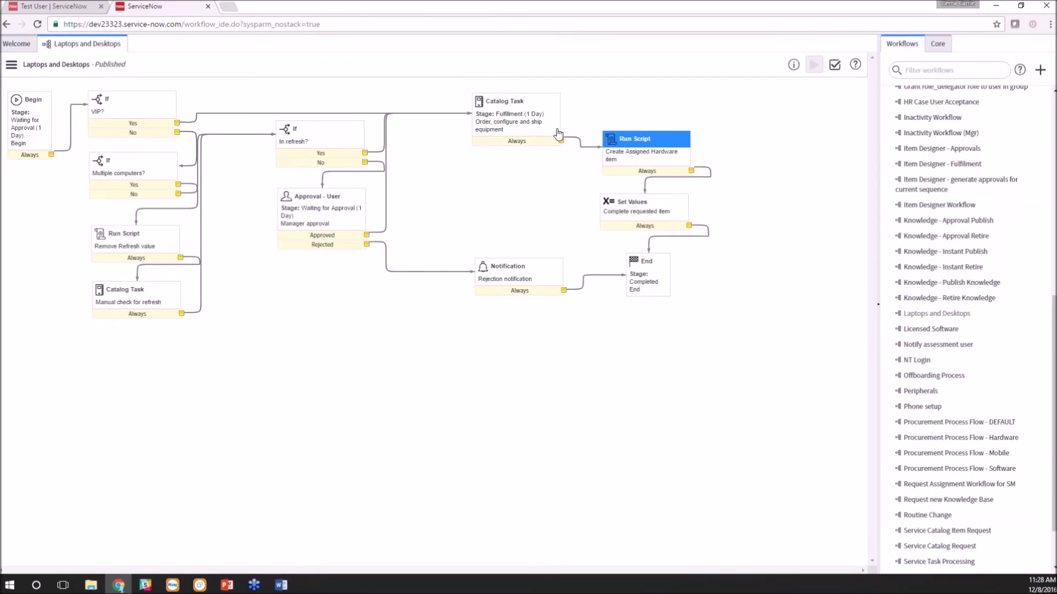
{"action": "left_click", "coordinate": [119, 44]}
{"action": "left_click", "coordinate": [208, 6]}
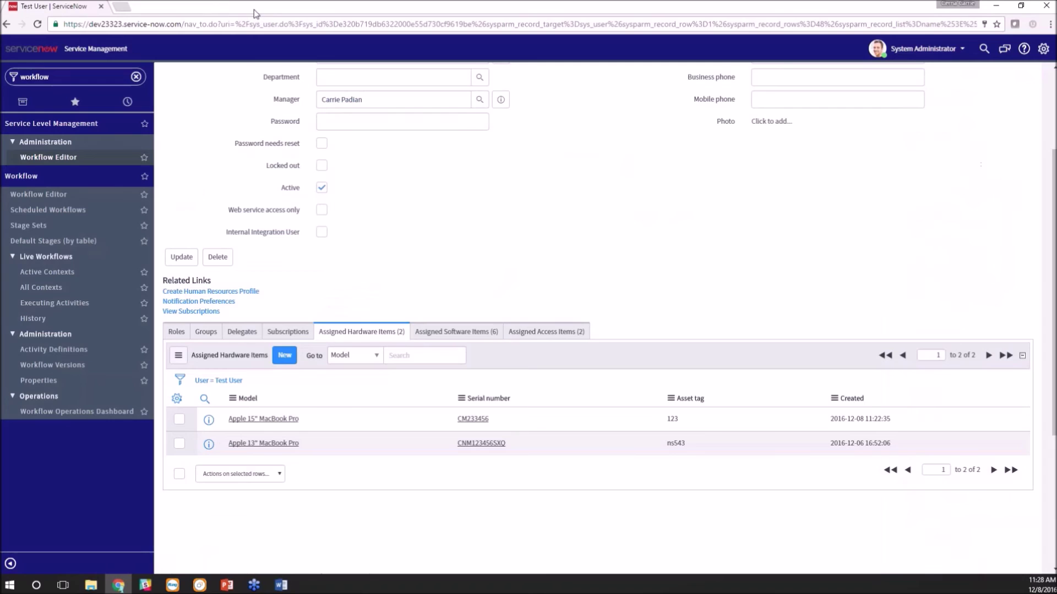
Switch to the running PowerPoint slide show and advance to the slide "What else can you do with Simple Asset Tracking?"
{"action": "mouse_move", "coordinate": [253, 585]}
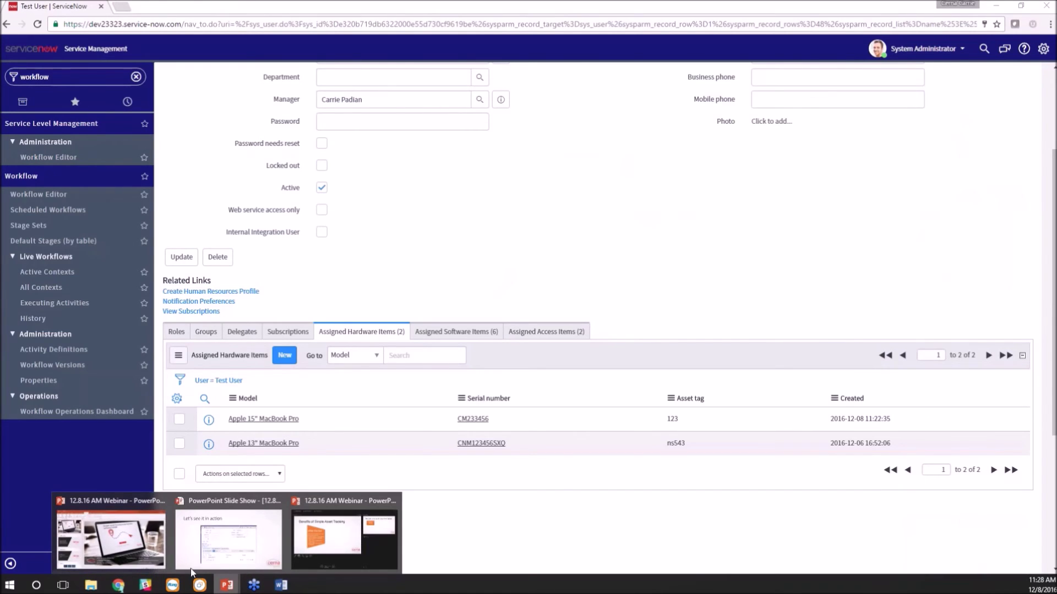
{"action": "left_click", "coordinate": [229, 539]}
{"action": "left_click", "coordinate": [63, 244]}
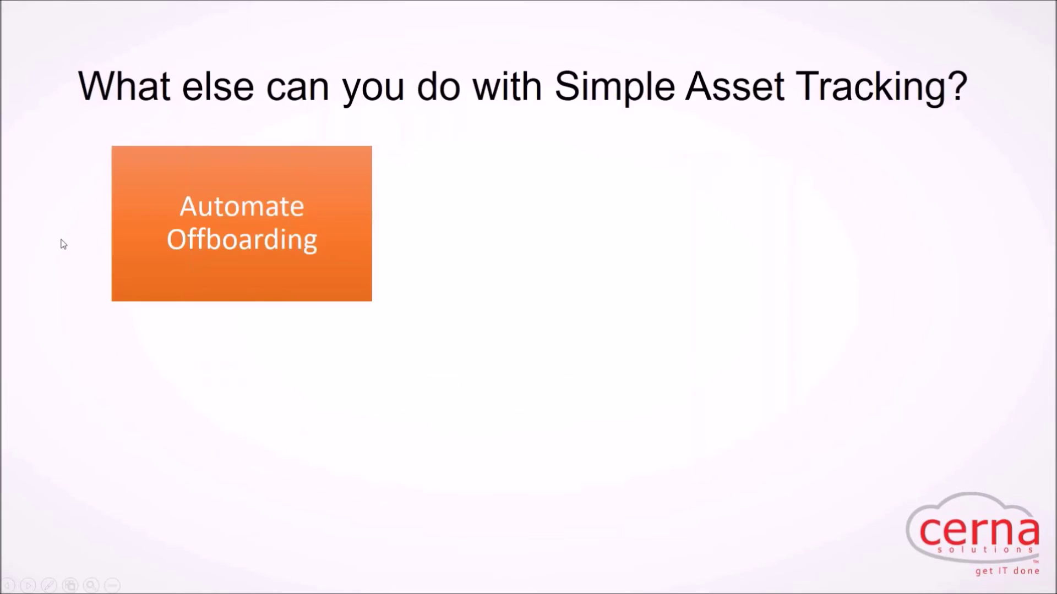